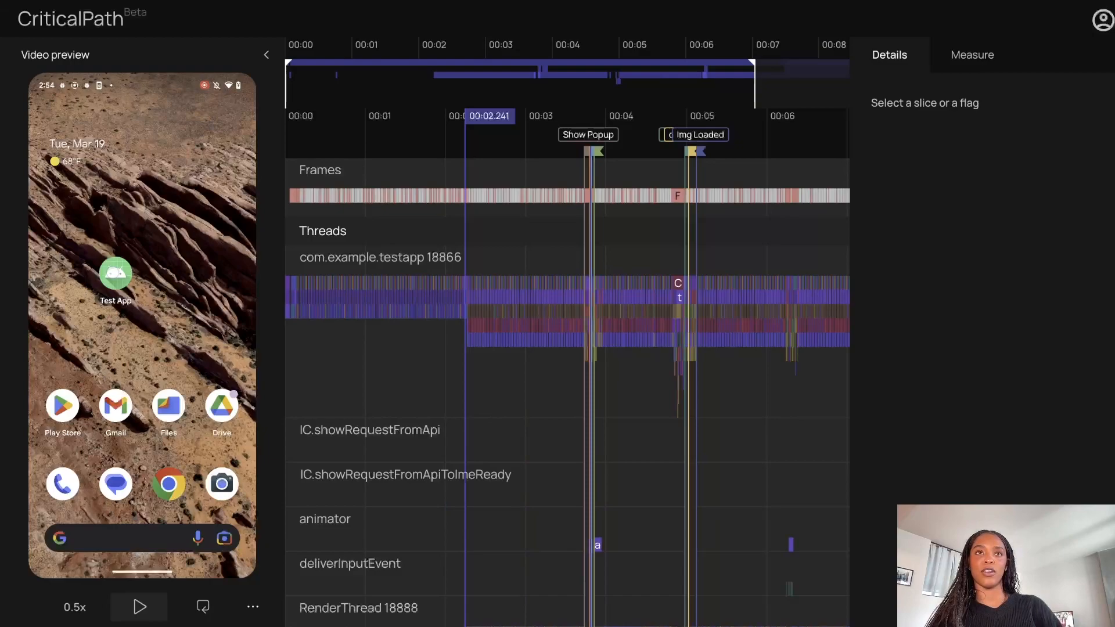
Play the device screen recording in short stretches and pause it at about 3.04 s.
{"action": "key", "text": "space"}
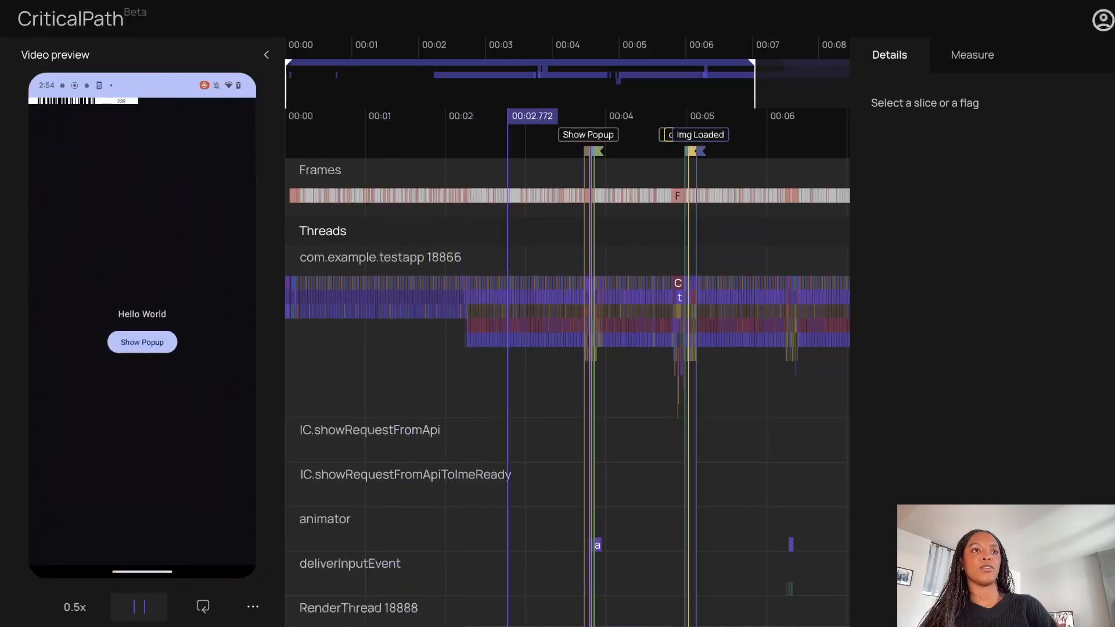
{"action": "key", "text": "space"}
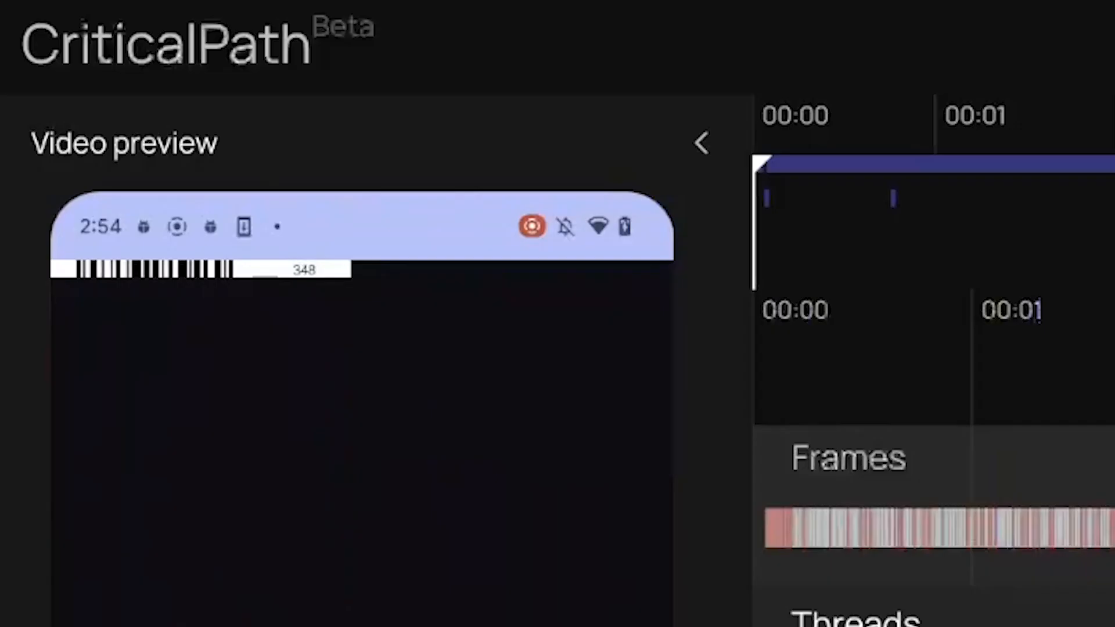
{"action": "key", "text": "space"}
{"action": "key", "text": "space"}
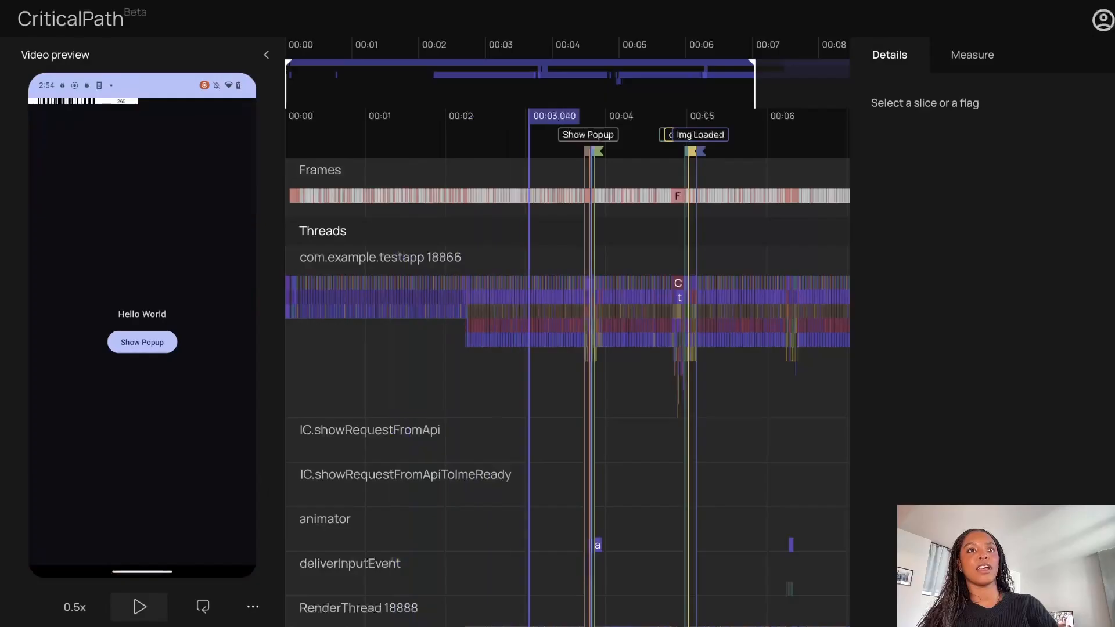
Scrub the playhead to about 4.13 s and back to about 1.12 s, and play the recording from there.
{"action": "left_click_drag", "start_coordinate": [527, 116], "coordinate": [616, 116]}
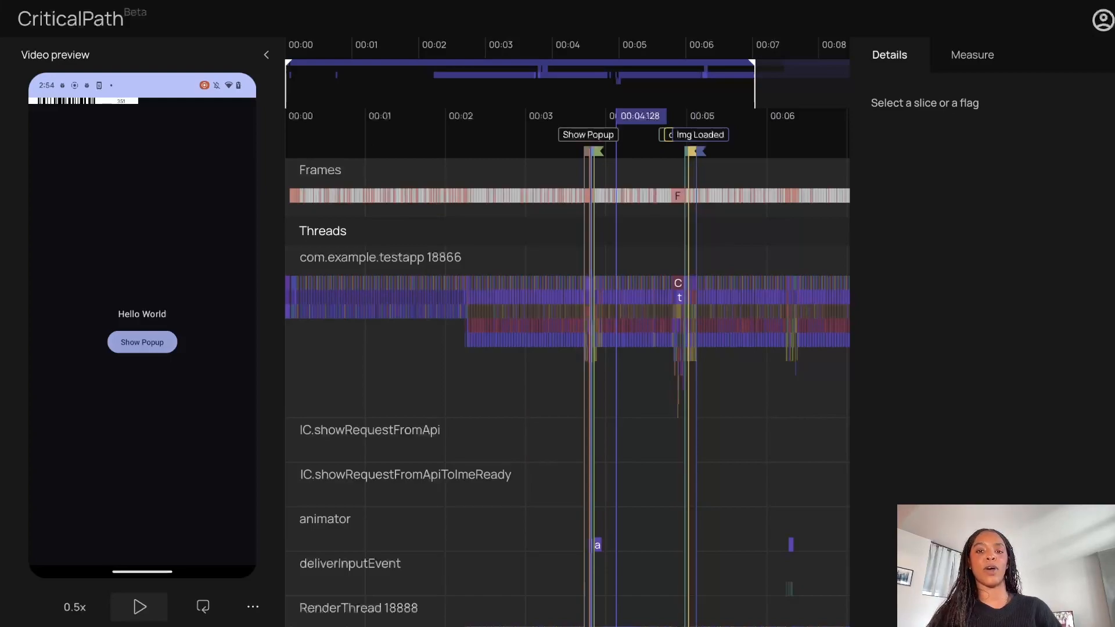
{"action": "left_click_drag", "start_coordinate": [617, 116], "coordinate": [375, 116]}
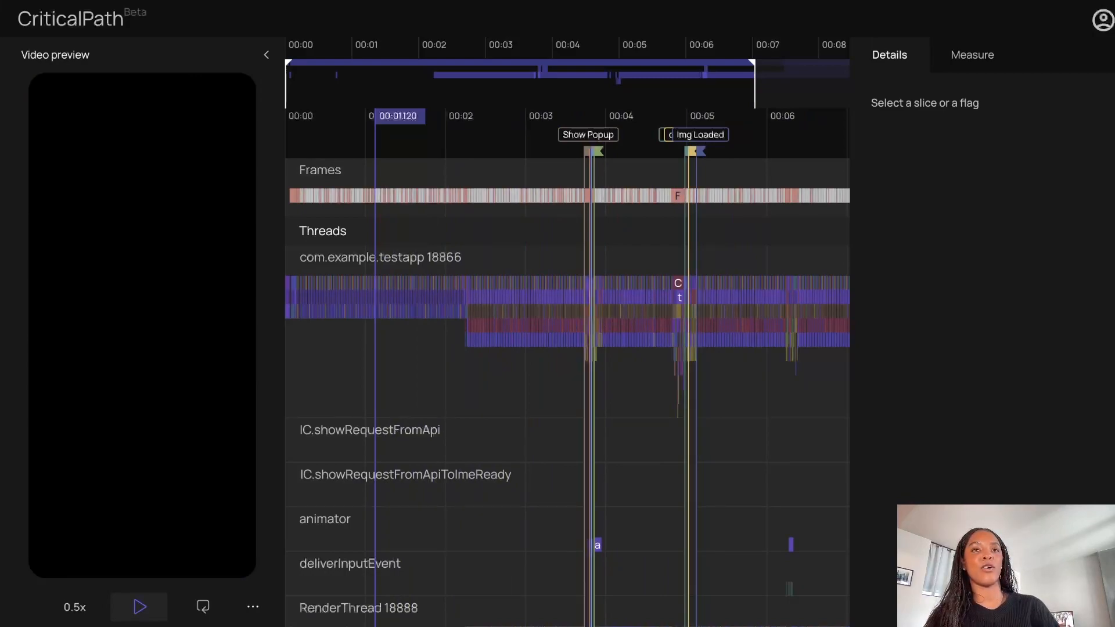
{"action": "left_click", "coordinate": [140, 606]}
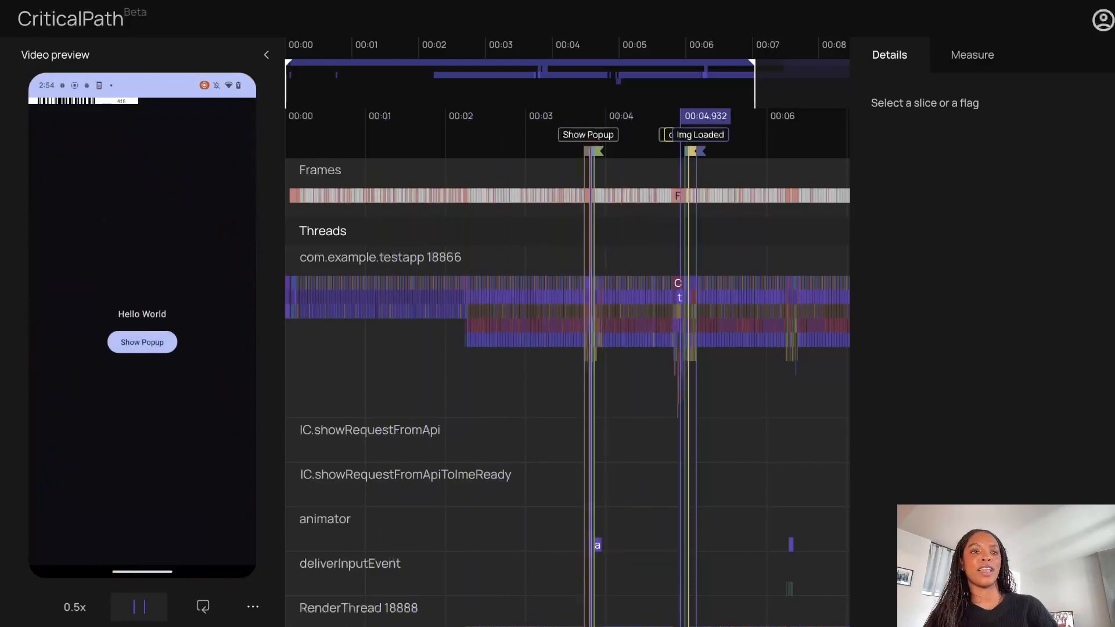
{"action": "left_click", "coordinate": [75, 607]}
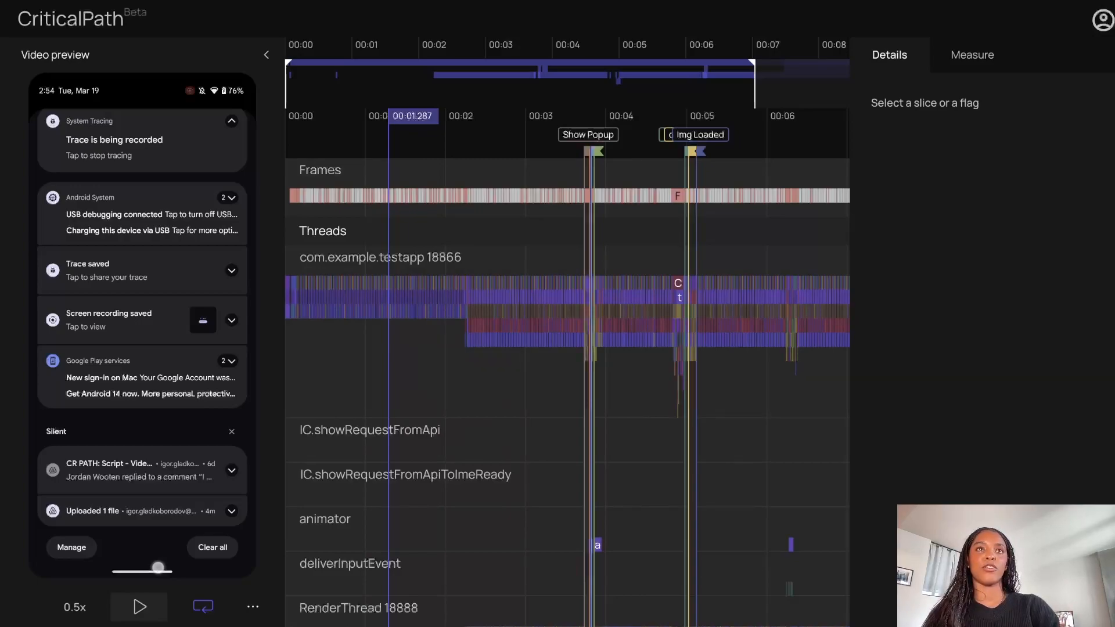
Move the playhead to about 5.038 s and place a flag at the start of frame F419.
{"action": "left_click_drag", "start_coordinate": [404, 116], "coordinate": [718, 116]}
{"action": "scroll", "coordinate": [702, 116], "scroll_direction": "up", "scroll_amount": 5}
{"action": "scroll", "coordinate": [653, 290], "scroll_direction": "up", "scroll_amount": 3}
{"action": "scroll", "coordinate": [717, 290], "scroll_direction": "up", "scroll_amount": 10}
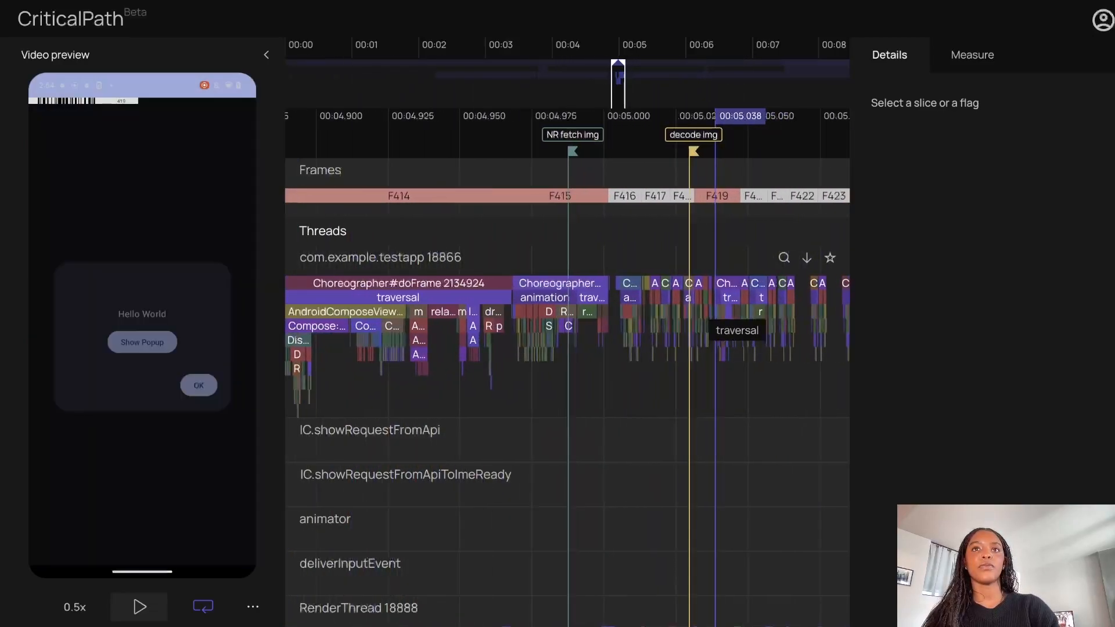
{"action": "scroll", "coordinate": [717, 291], "scroll_direction": "up", "scroll_amount": 5}
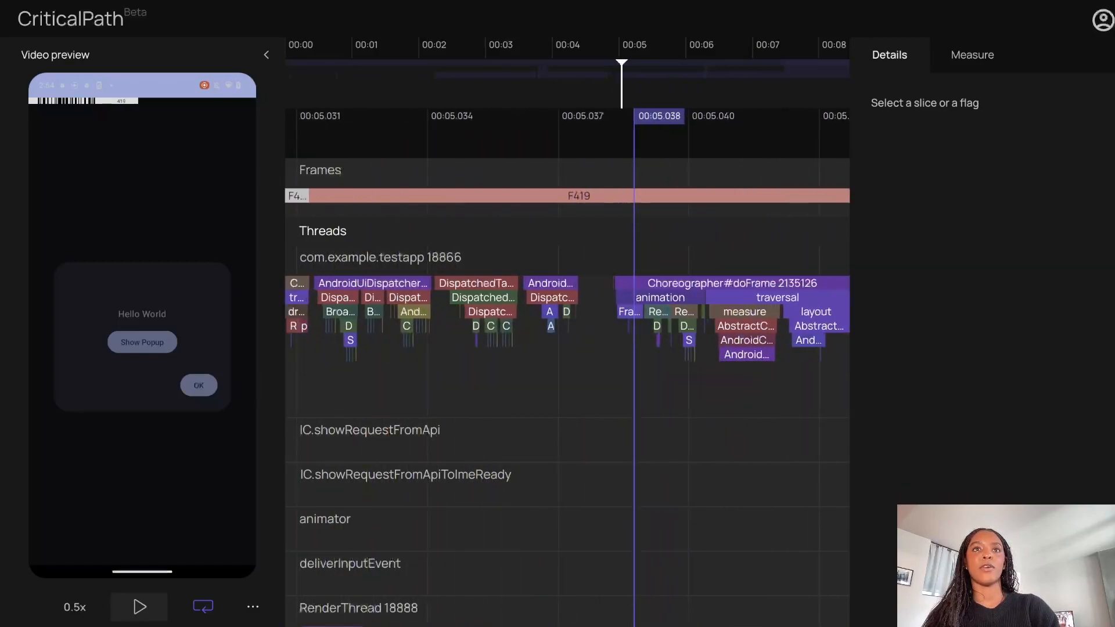
{"action": "left_click", "coordinate": [312, 151]}
Place a second flag where frame F419 ends and F420 begins.
{"action": "scroll", "coordinate": [311, 151], "scroll_direction": "up", "scroll_amount": 2}
{"action": "scroll", "coordinate": [311, 151], "scroll_direction": "left", "scroll_amount": 1}
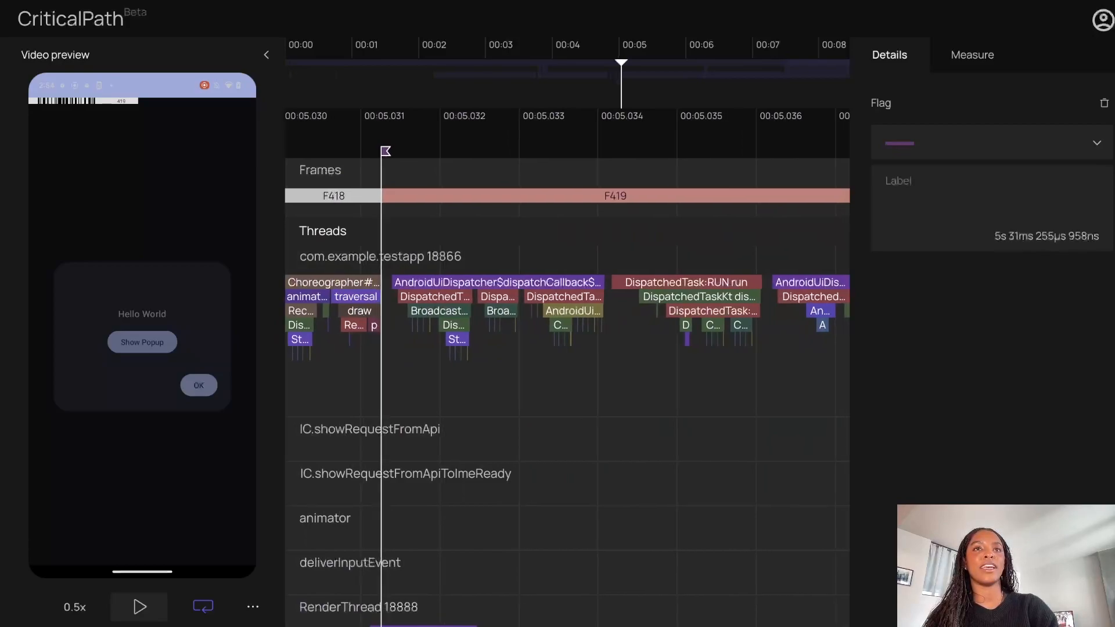
{"action": "scroll", "coordinate": [708, 291], "scroll_direction": "down", "scroll_amount": 4}
{"action": "scroll", "coordinate": [693, 290], "scroll_direction": "up", "scroll_amount": 3}
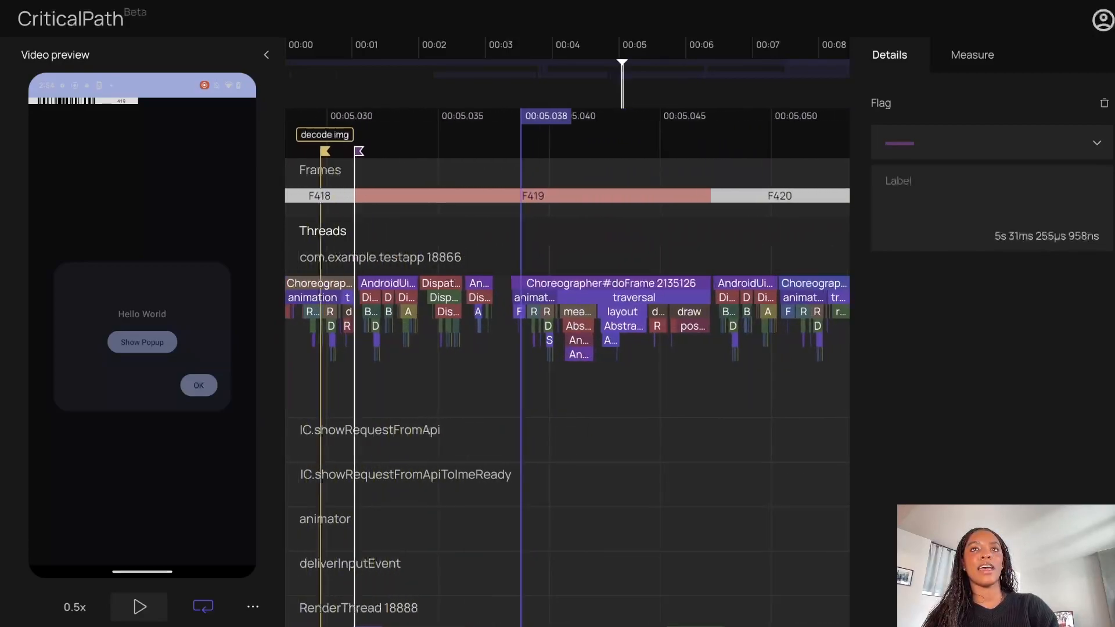
{"action": "left_click", "coordinate": [826, 150]}
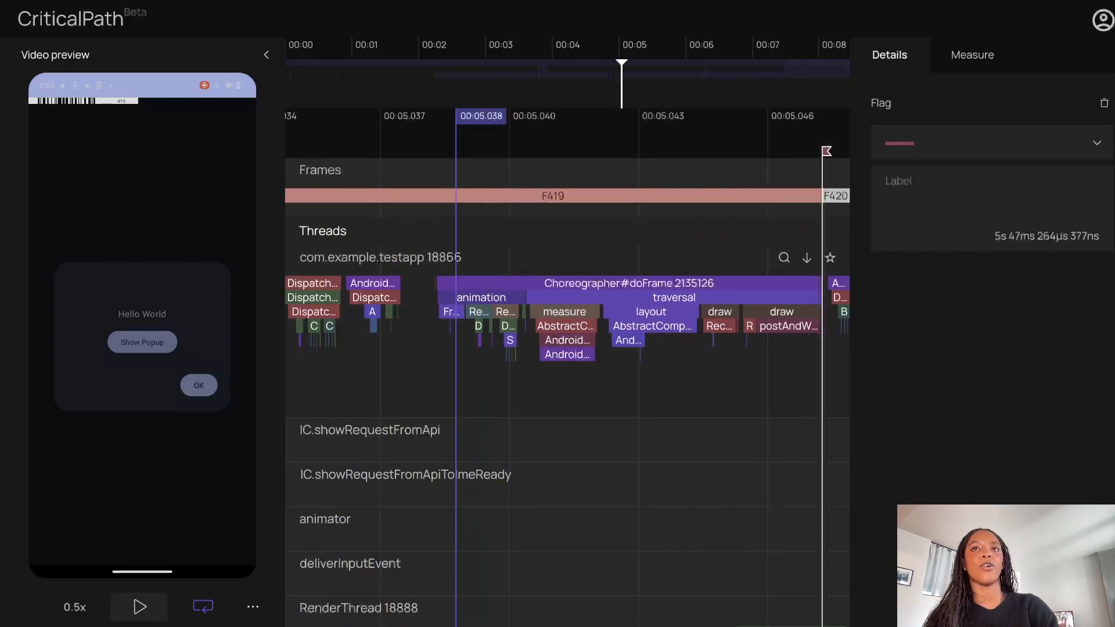
Examine the app main thread and RenderThread slices between the two flags, and compare frame F419 with its neighbouring frames.
{"action": "scroll", "coordinate": [766, 244], "scroll_direction": "down", "scroll_amount": 2}
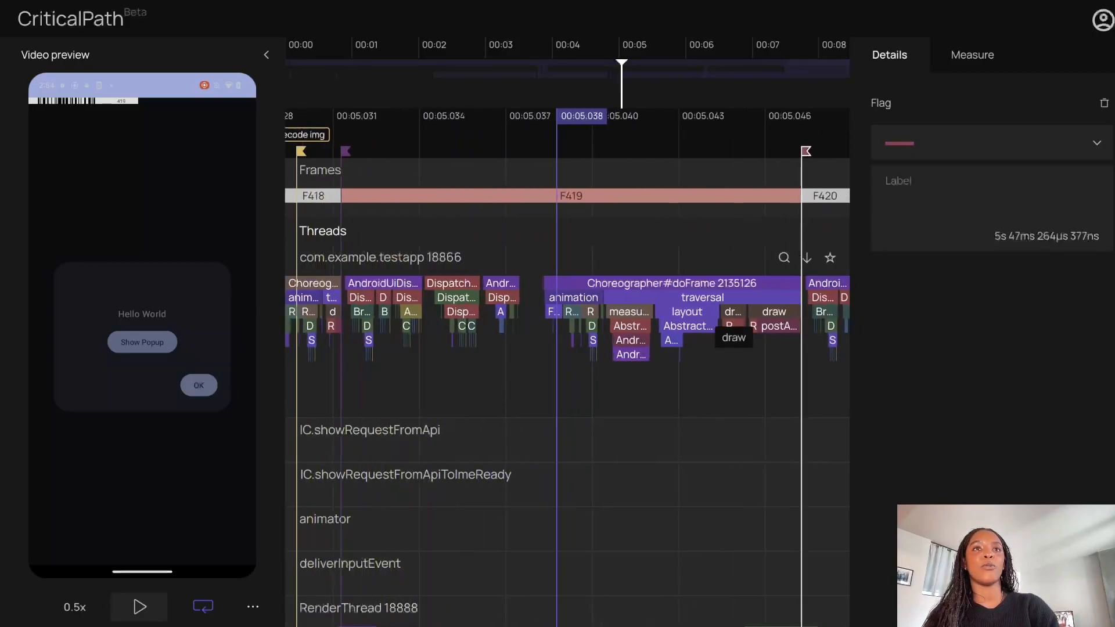
{"action": "scroll", "coordinate": [734, 325], "scroll_direction": "right", "scroll_amount": 2}
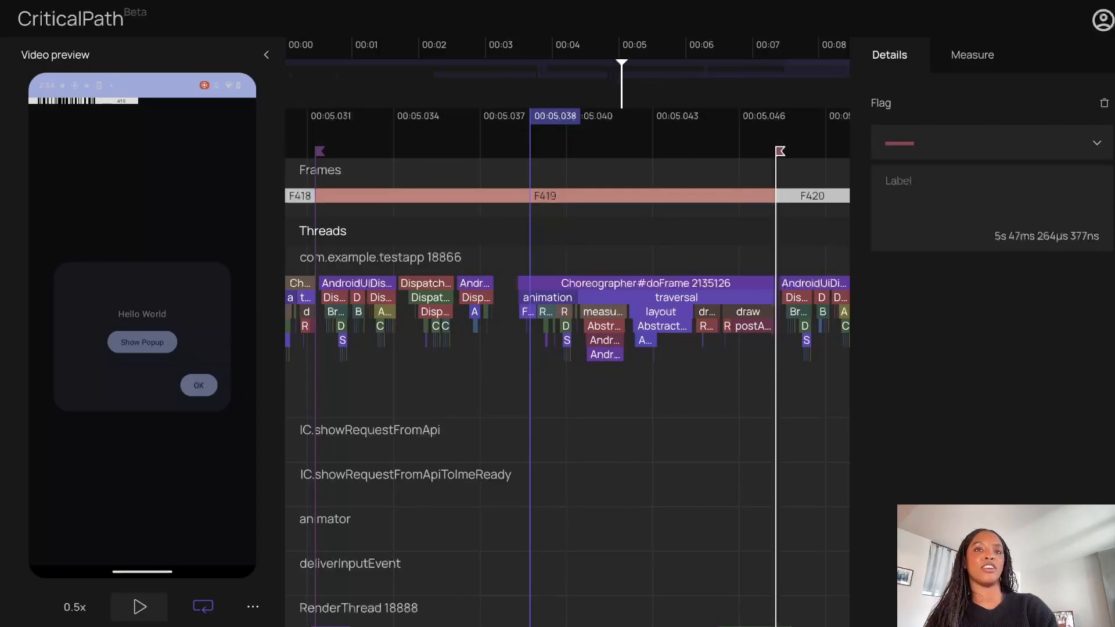
{"action": "scroll", "coordinate": [517, 301], "scroll_direction": "up", "scroll_amount": 1}
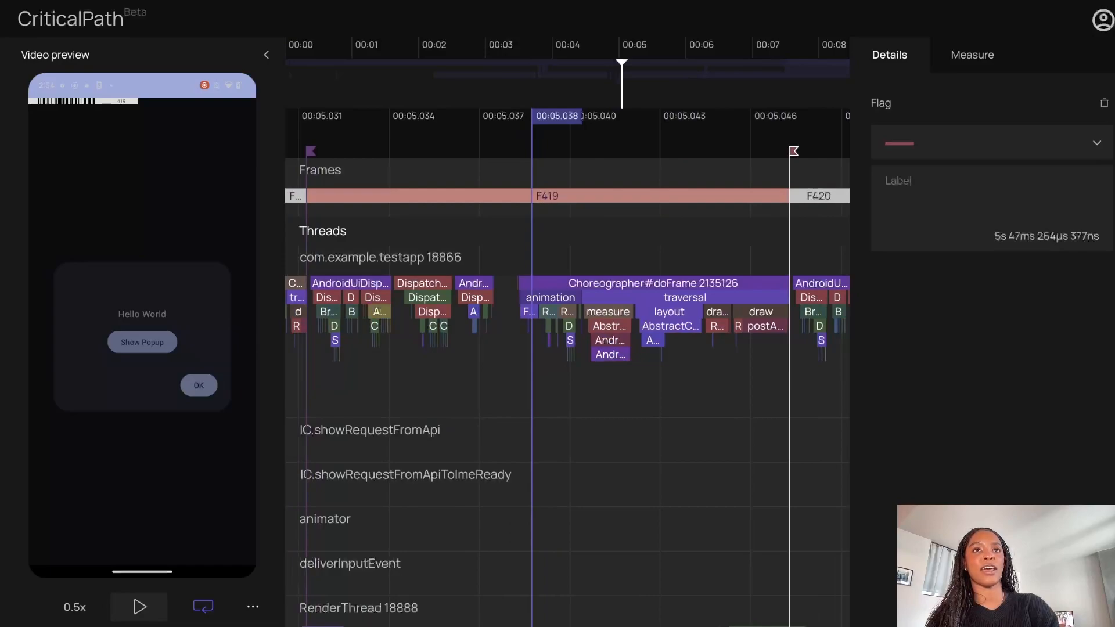
{"action": "scroll", "coordinate": [566, 436], "scroll_direction": "down", "scroll_amount": 3}
{"action": "scroll", "coordinate": [574, 412], "scroll_direction": "down", "scroll_amount": 1}
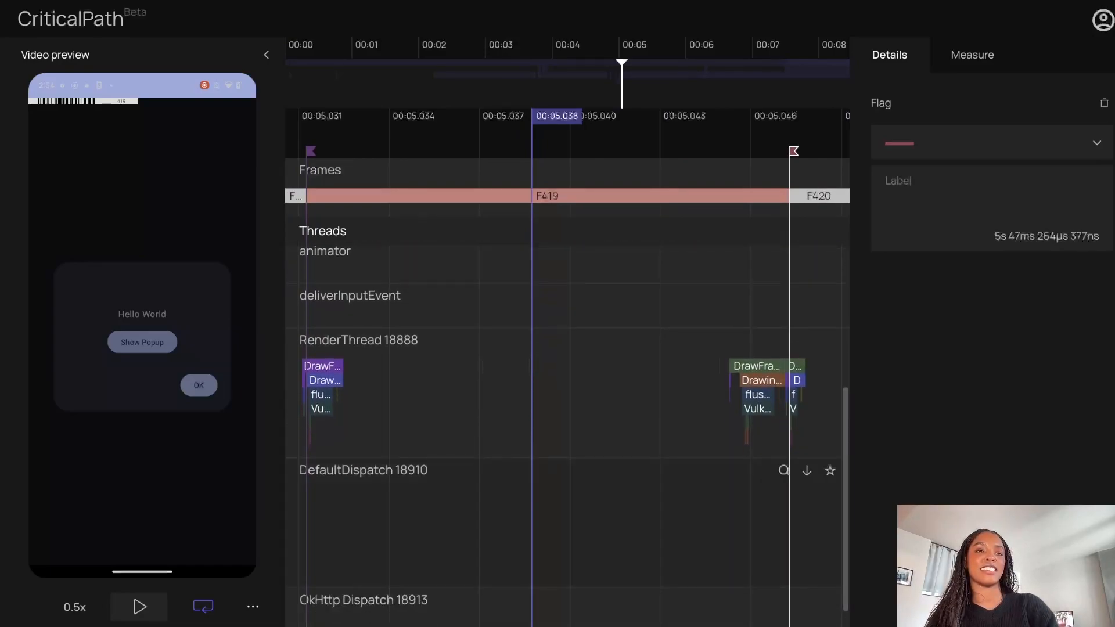
{"action": "scroll", "coordinate": [566, 406], "scroll_direction": "up", "scroll_amount": 3}
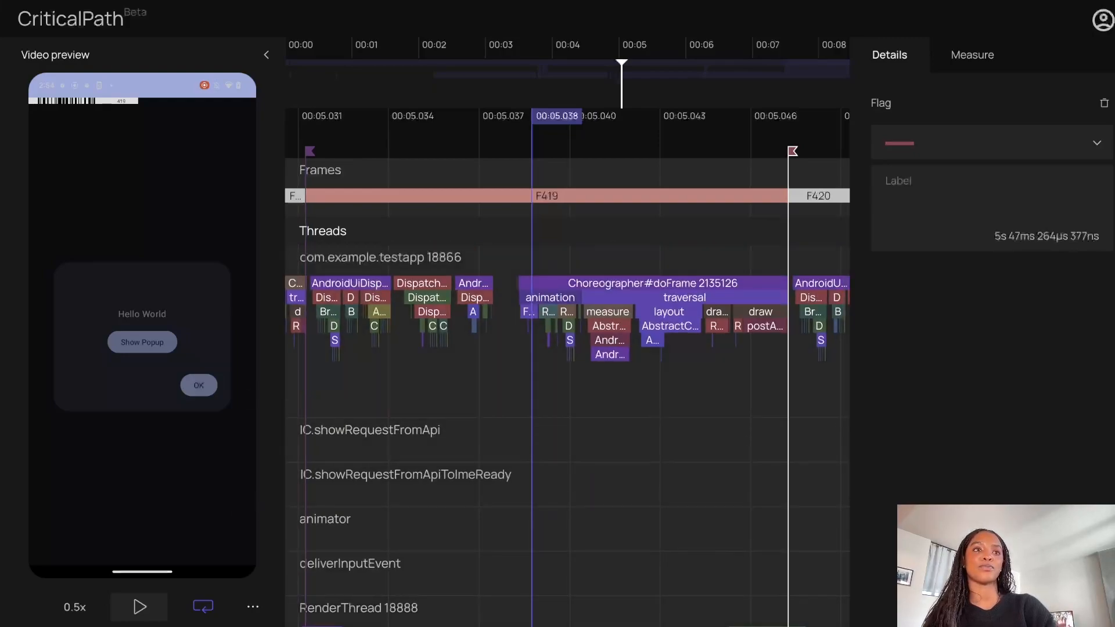
{"action": "scroll", "coordinate": [452, 430], "scroll_direction": "down", "scroll_amount": 3}
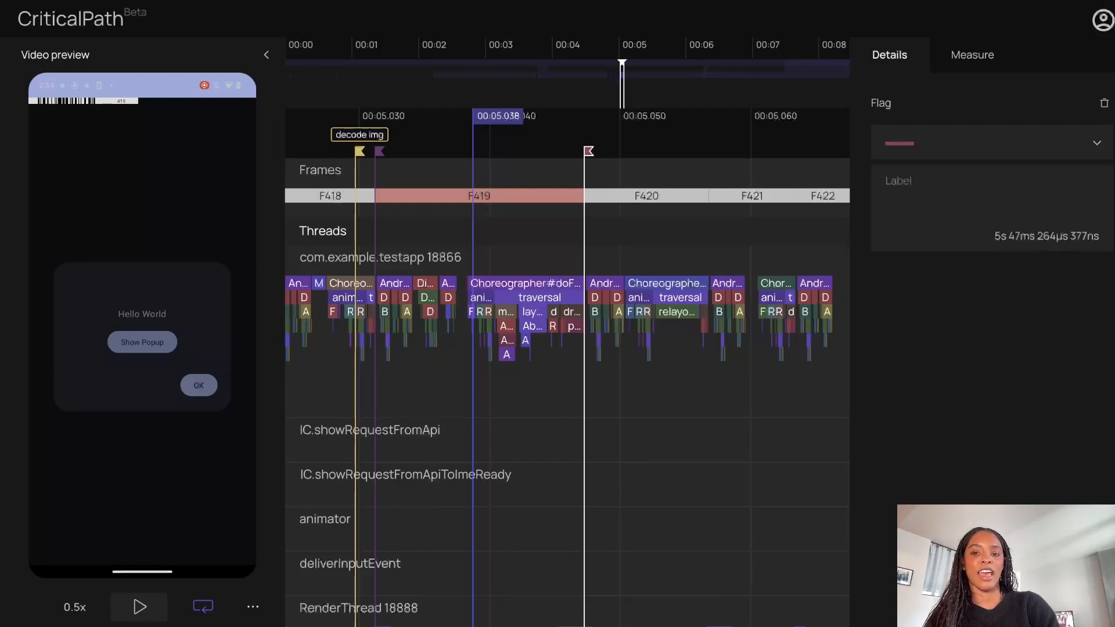
{"action": "scroll", "coordinate": [566, 348], "scroll_direction": "left", "scroll_amount": 2}
{"action": "scroll", "coordinate": [500, 302], "scroll_direction": "down", "scroll_amount": 6}
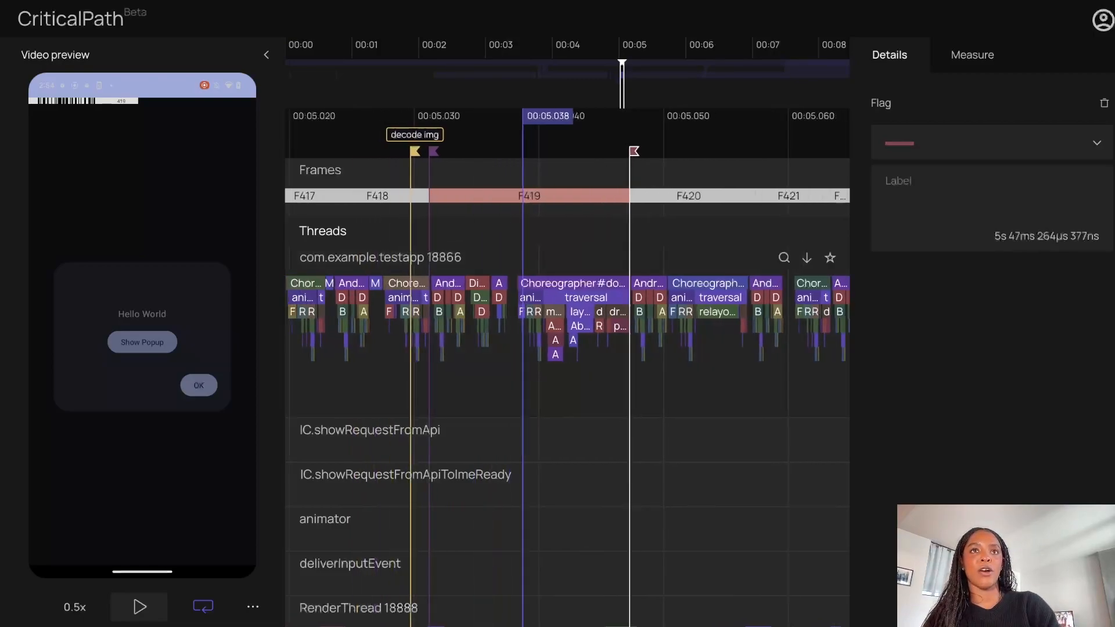
{"action": "scroll", "coordinate": [511, 348], "scroll_direction": "up", "scroll_amount": 5}
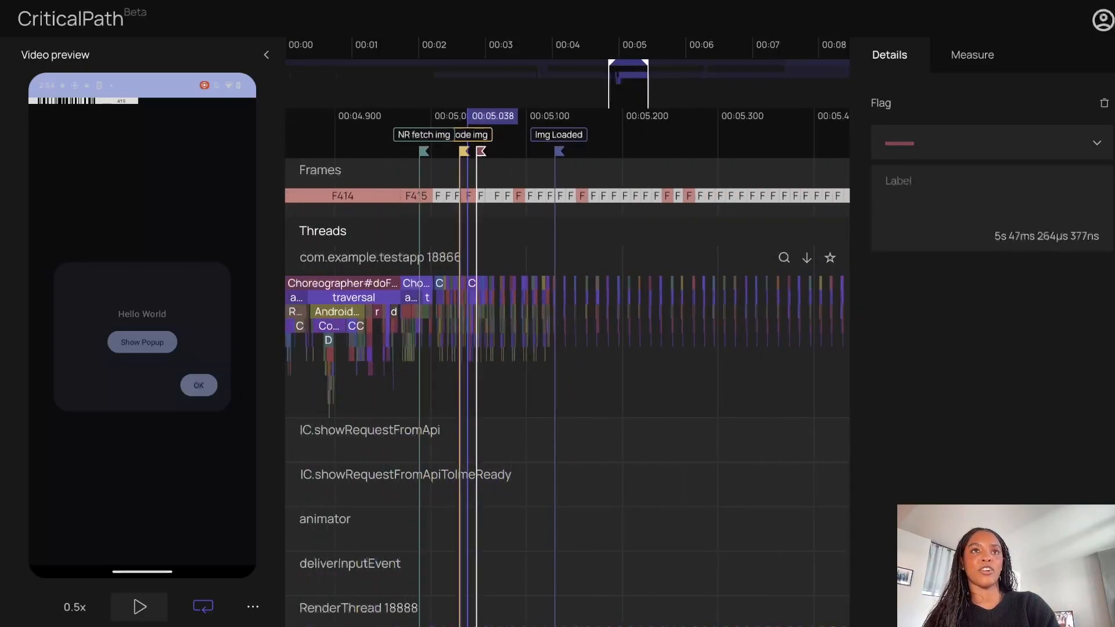
{"action": "scroll", "coordinate": [566, 519], "scroll_direction": "up", "scroll_amount": 1}
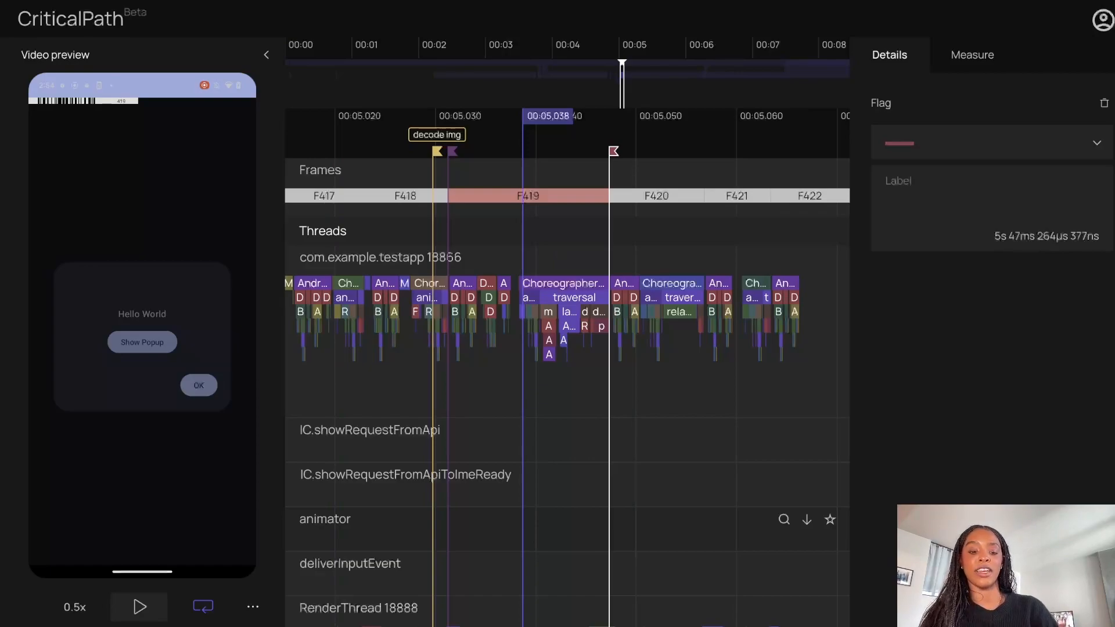
Advance the playhead past the second flag to about 5.05 s and inspect the main-thread slices around F419 and F420.
{"action": "scroll", "coordinate": [521, 519], "scroll_direction": "up", "scroll_amount": 5}
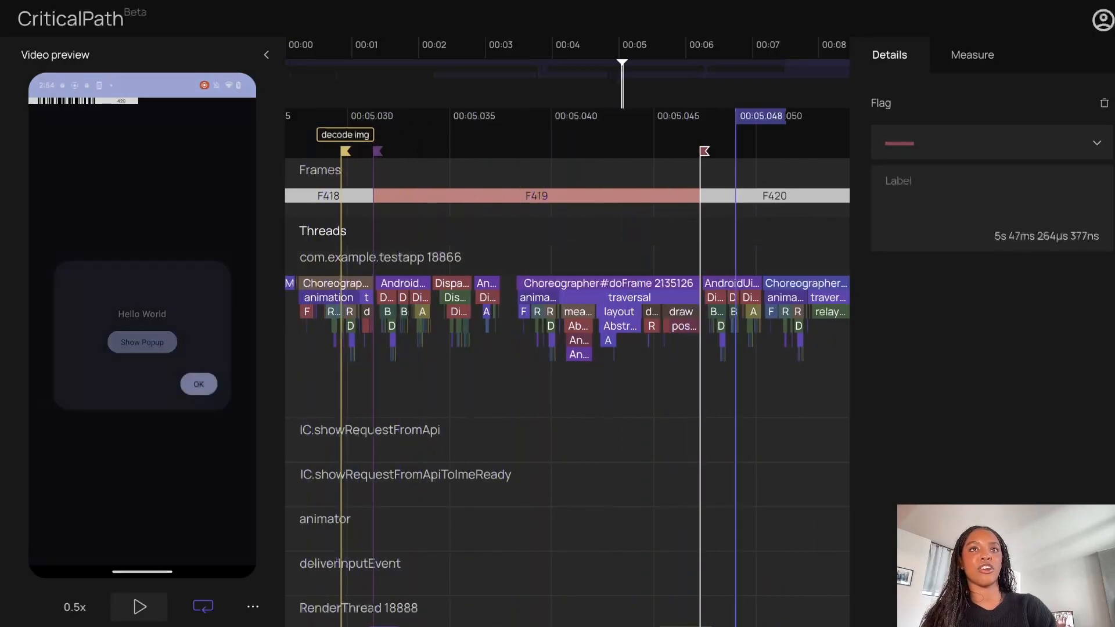
{"action": "scroll", "coordinate": [404, 315], "scroll_direction": "up", "scroll_amount": 4}
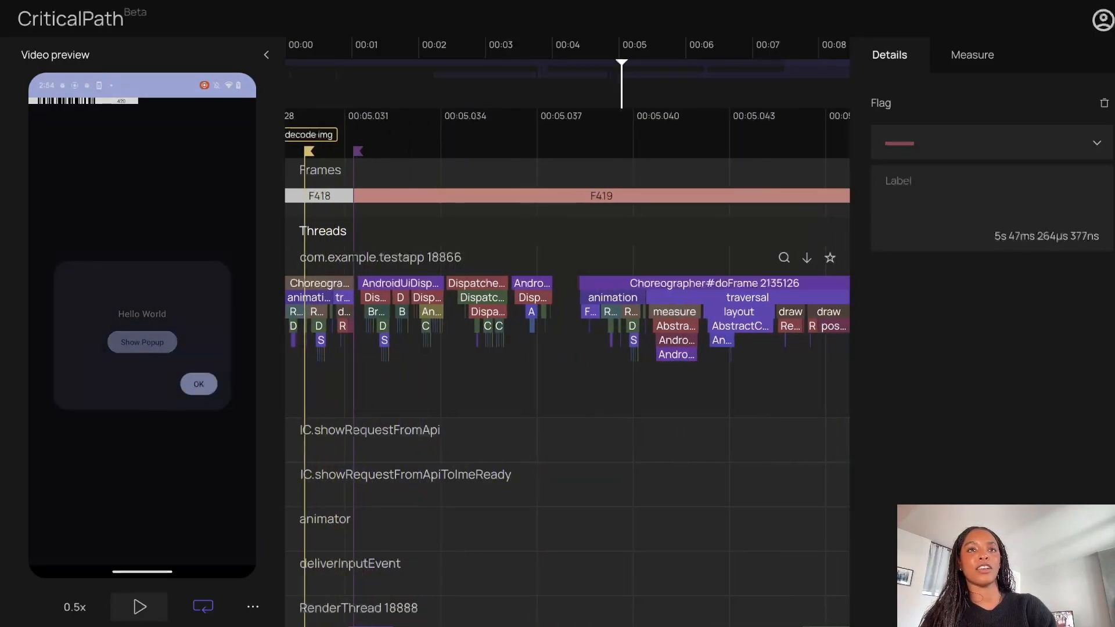
{"action": "scroll", "coordinate": [404, 319], "scroll_direction": "right", "scroll_amount": 1}
{"action": "scroll", "coordinate": [447, 319], "scroll_direction": "down", "scroll_amount": 3}
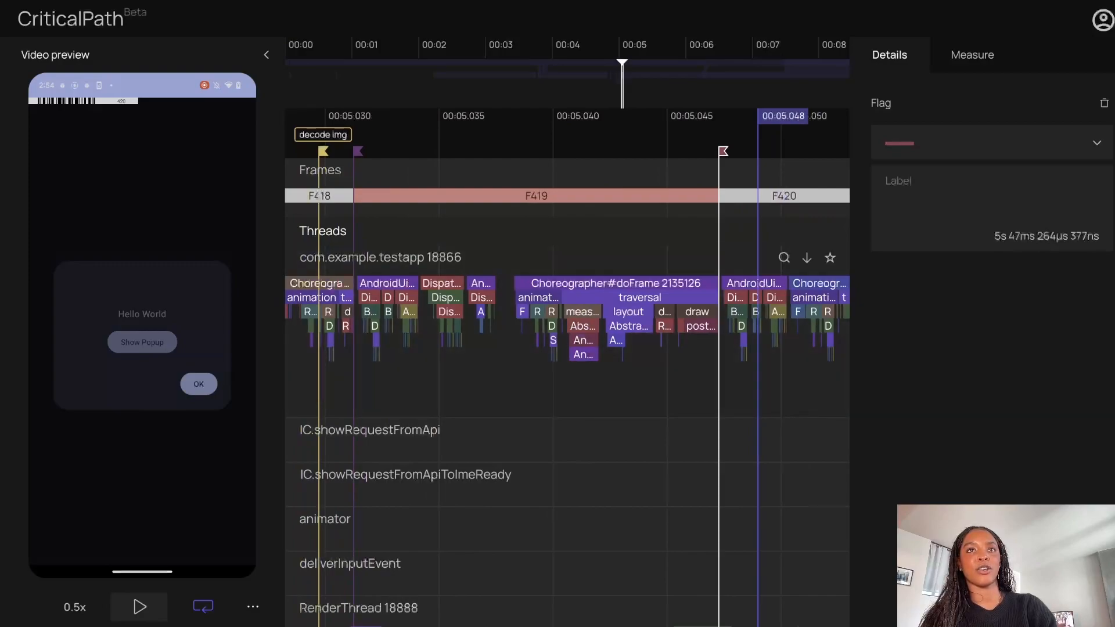
{"action": "scroll", "coordinate": [447, 319], "scroll_direction": "up", "scroll_amount": 1}
{"action": "scroll", "coordinate": [371, 319], "scroll_direction": "up", "scroll_amount": 2}
{"action": "scroll", "coordinate": [349, 319], "scroll_direction": "down", "scroll_amount": 3}
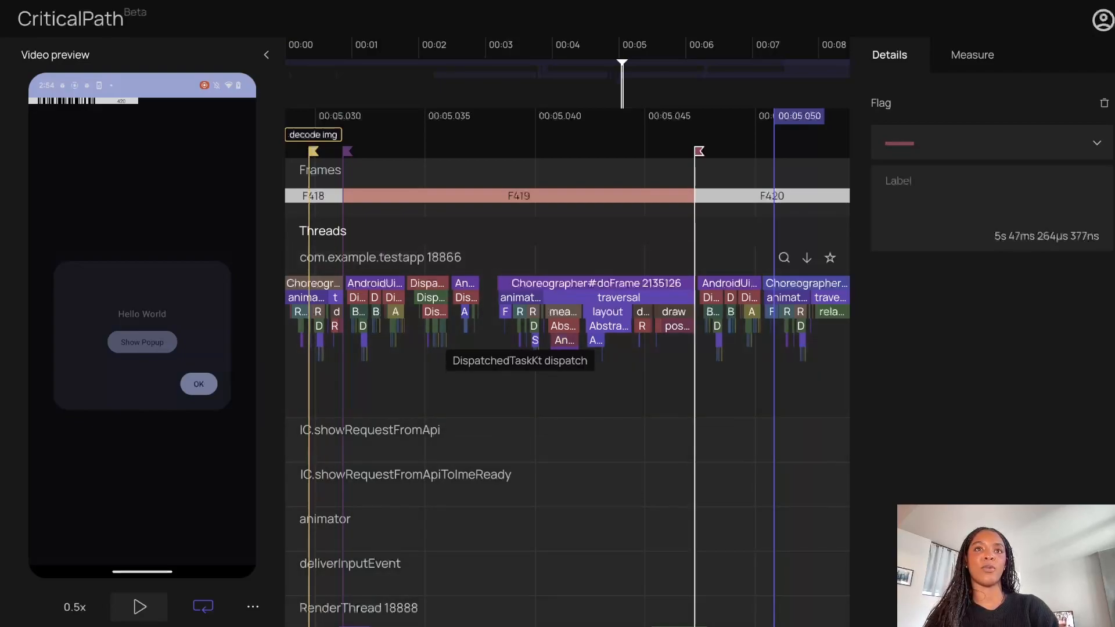
Clear the flag selection and inspect the Frame #420 slice under animation in Choreographer#doFrame 2135126.
{"action": "left_click", "coordinate": [488, 381]}
{"action": "scroll", "coordinate": [507, 348], "scroll_direction": "up", "scroll_amount": 10}
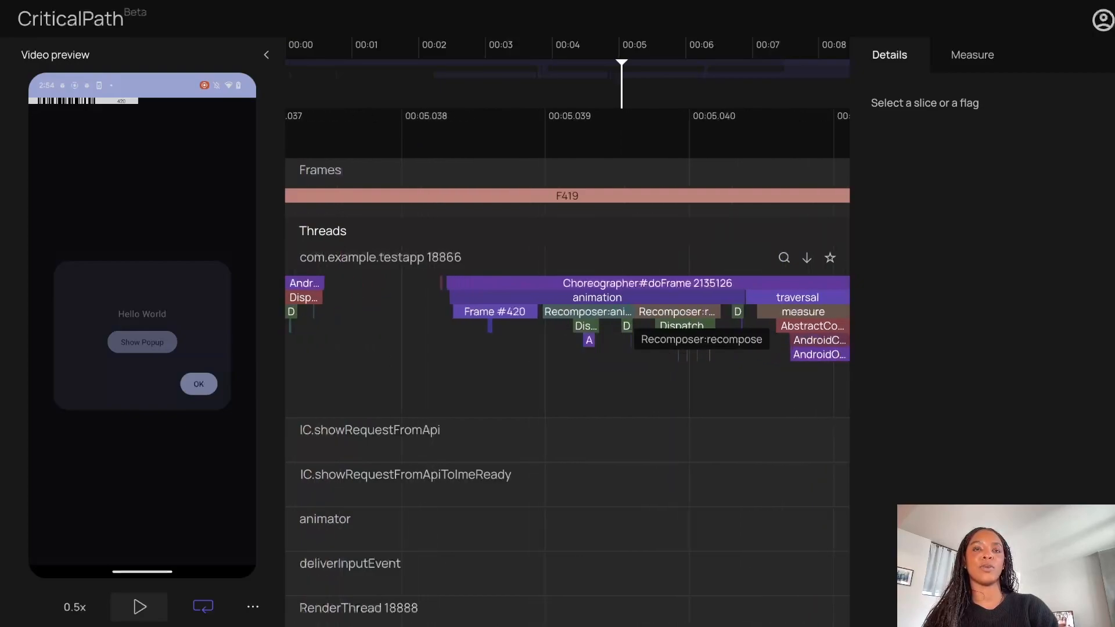
{"action": "scroll", "coordinate": [587, 325], "scroll_direction": "up", "scroll_amount": 4}
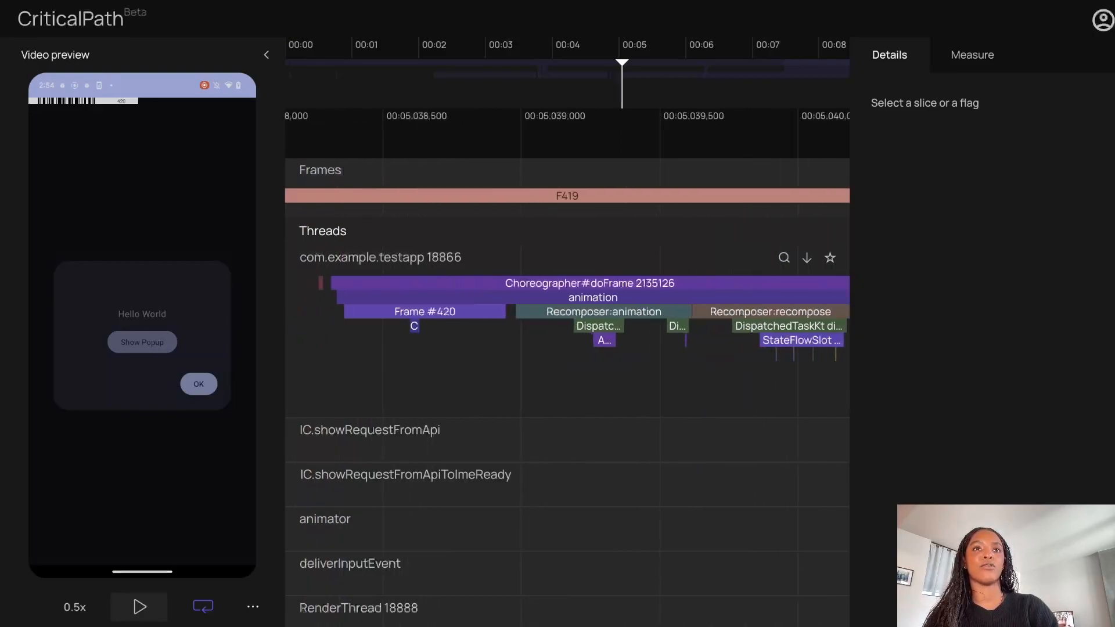
{"action": "scroll", "coordinate": [418, 328], "scroll_direction": "up", "scroll_amount": 5}
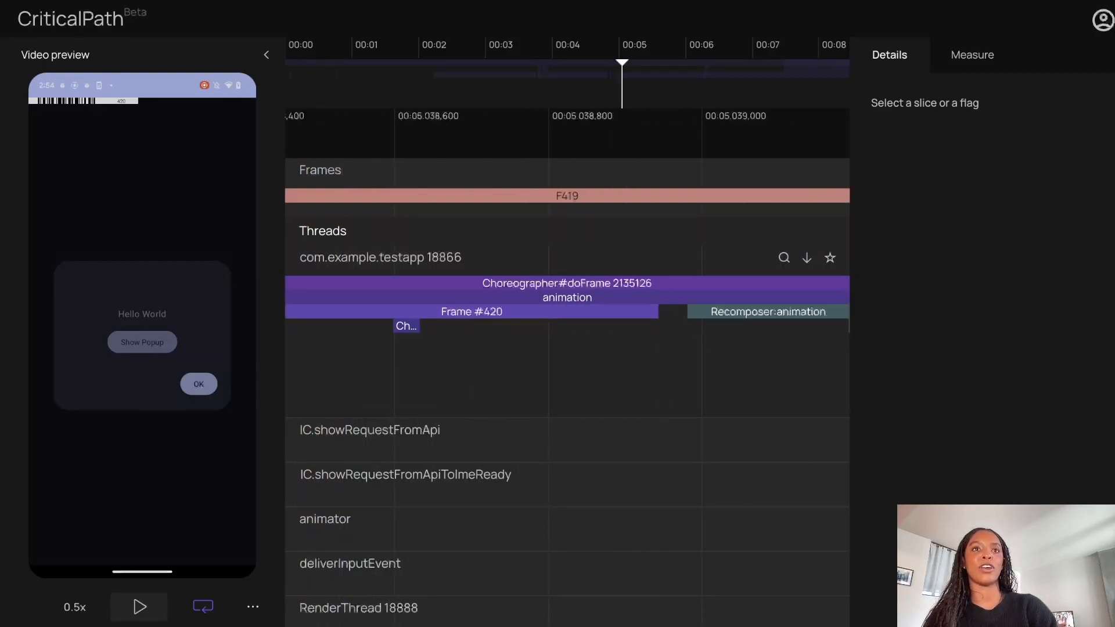
{"action": "scroll", "coordinate": [483, 325], "scroll_direction": "up", "scroll_amount": 3}
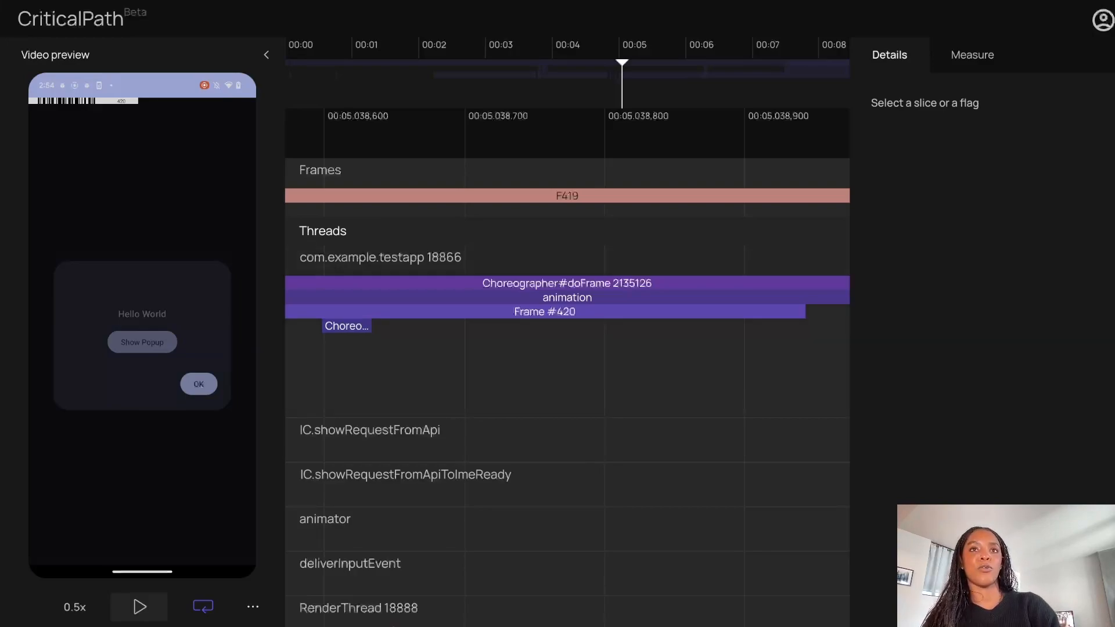
Locate frame F420 on the main thread and inspect the Frame #421 slice near the playhead at about 5.051 s.
{"action": "scroll", "coordinate": [544, 348], "scroll_direction": "down", "scroll_amount": 5}
{"action": "scroll", "coordinate": [522, 349], "scroll_direction": "down", "scroll_amount": 15}
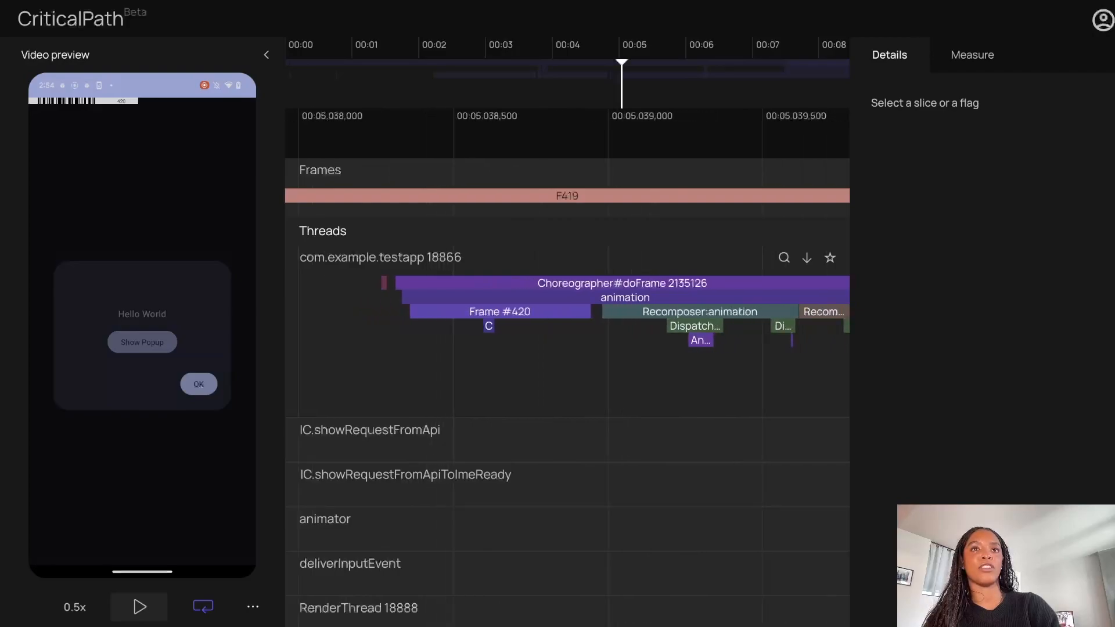
{"action": "scroll", "coordinate": [549, 348], "scroll_direction": "up", "scroll_amount": 5}
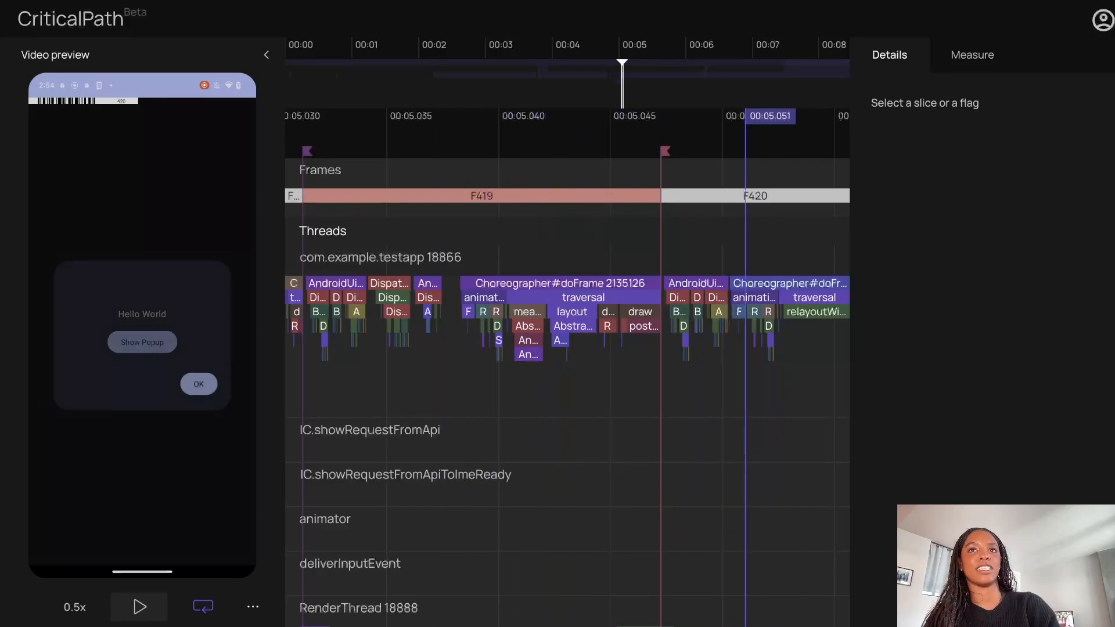
{"action": "scroll", "coordinate": [750, 371], "scroll_direction": "down", "scroll_amount": 5}
{"action": "scroll", "coordinate": [750, 372], "scroll_direction": "right", "scroll_amount": 1}
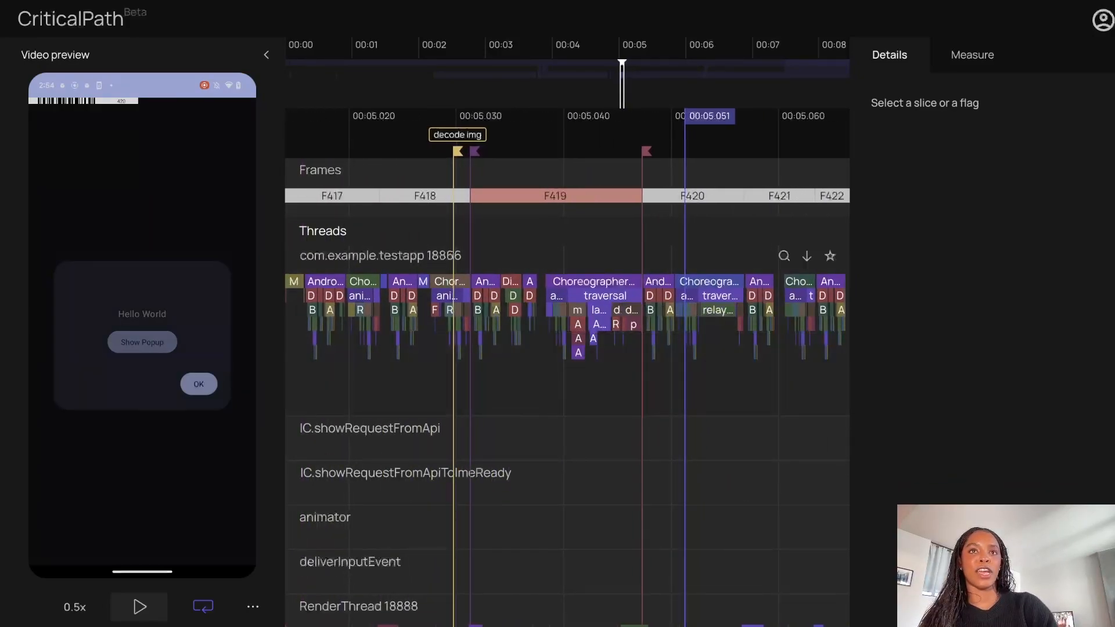
{"action": "scroll", "coordinate": [683, 313], "scroll_direction": "up", "scroll_amount": 4}
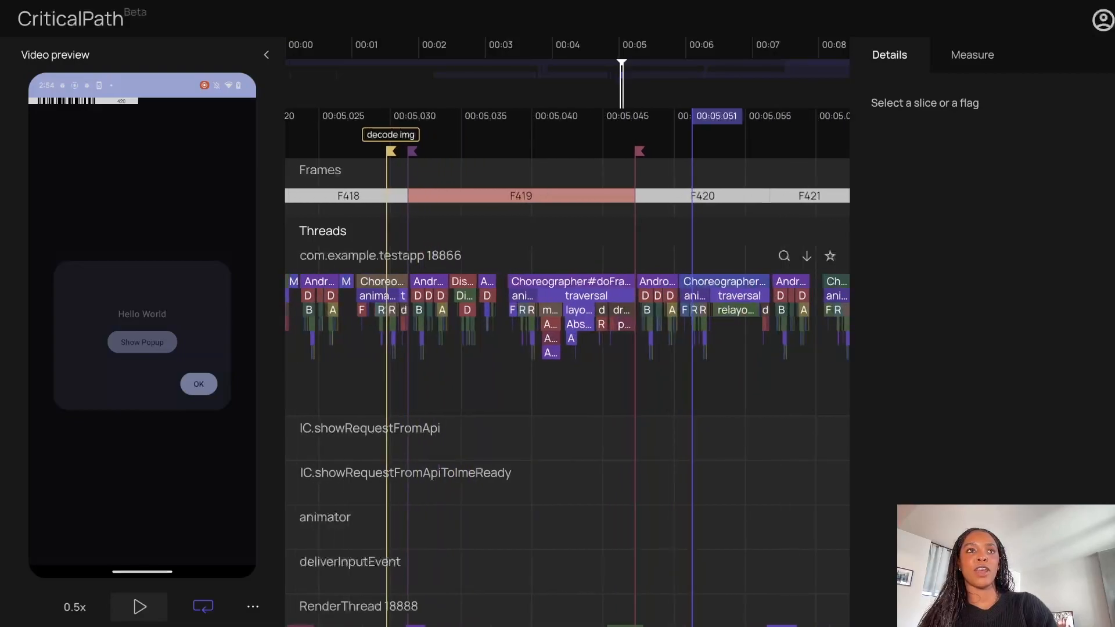
{"action": "scroll", "coordinate": [682, 314], "scroll_direction": "up", "scroll_amount": 6}
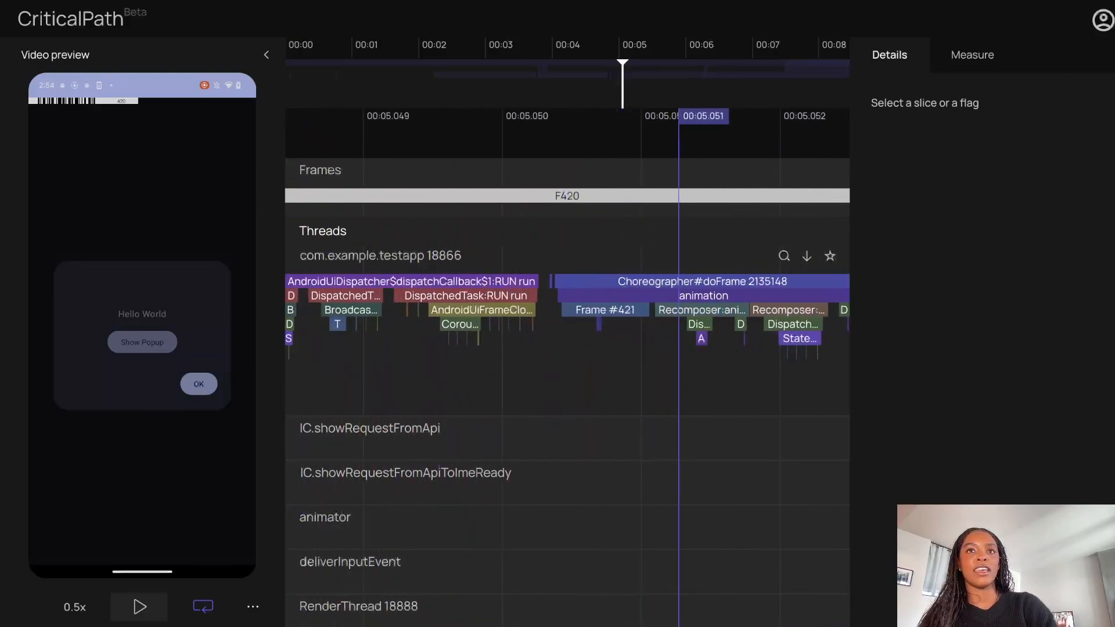
{"action": "scroll", "coordinate": [629, 314], "scroll_direction": "up", "scroll_amount": 3}
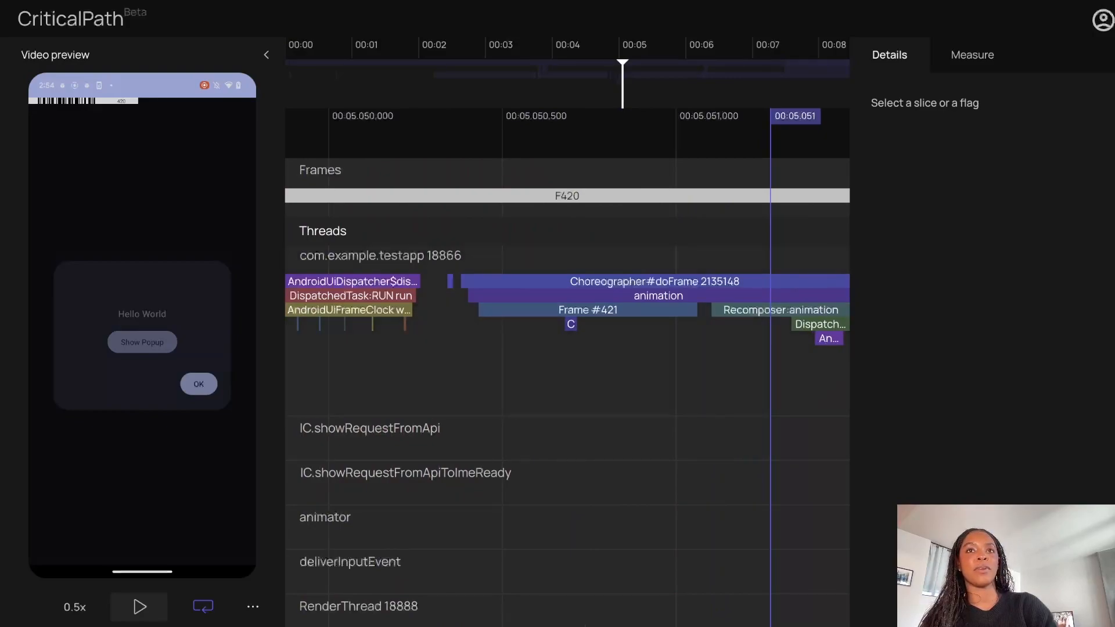
Return to frame F419 on the main thread and select the Choreographer#doFrame 2135126 slice to display its connection path.
{"action": "scroll", "coordinate": [644, 314], "scroll_direction": "down", "scroll_amount": 1}
{"action": "scroll", "coordinate": [631, 313], "scroll_direction": "down", "scroll_amount": 2}
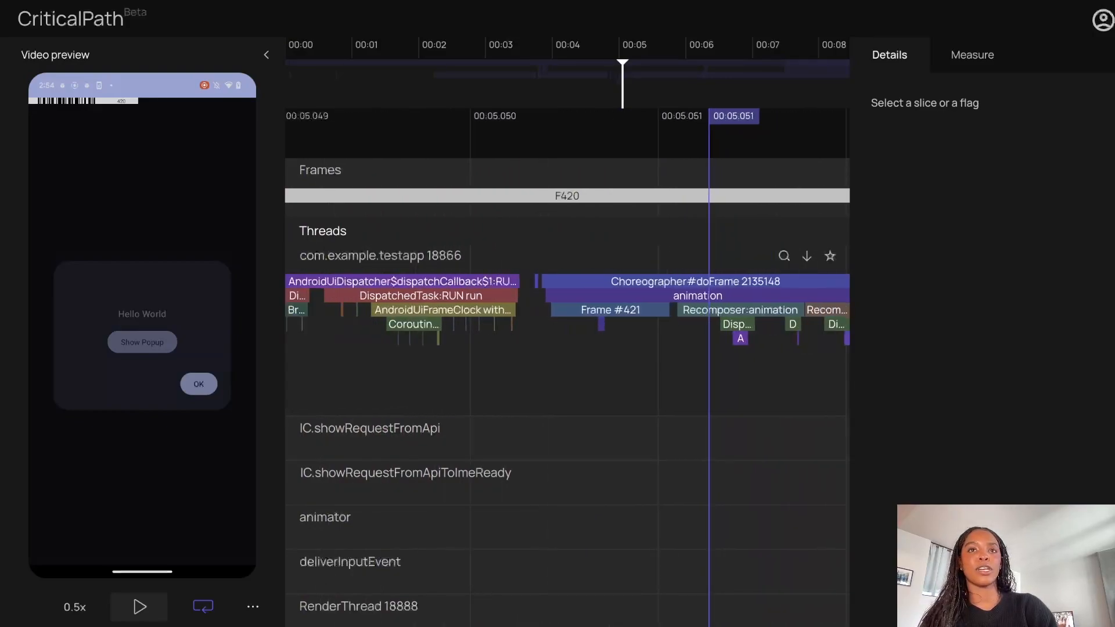
{"action": "scroll", "coordinate": [423, 313], "scroll_direction": "down", "scroll_amount": 5}
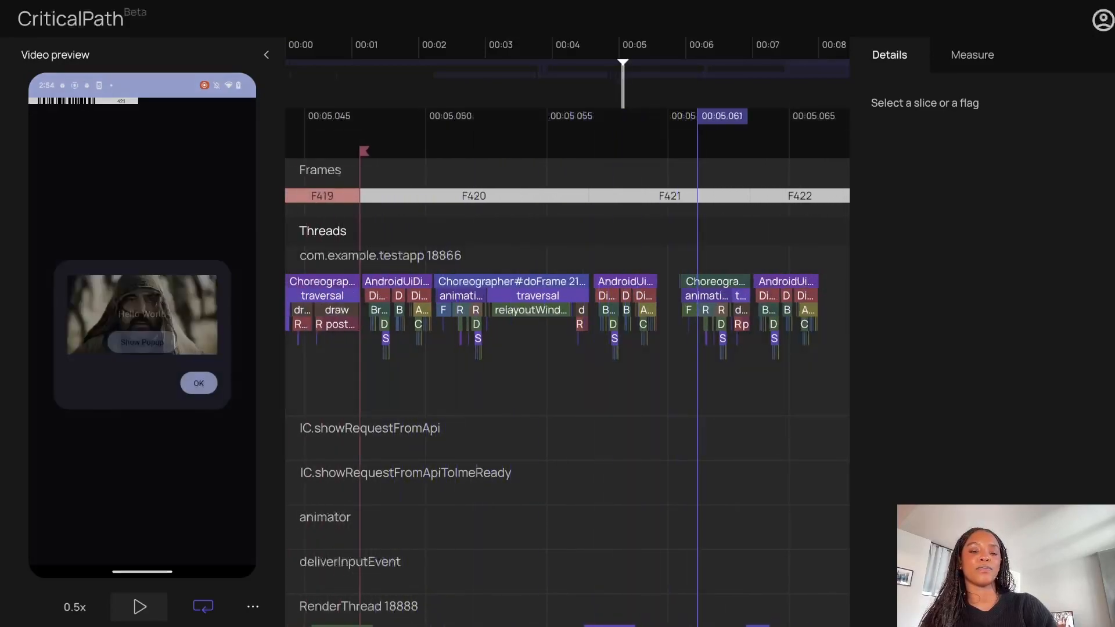
{"action": "scroll", "coordinate": [697, 313], "scroll_direction": "left", "scroll_amount": 3}
{"action": "scroll", "coordinate": [754, 314], "scroll_direction": "left", "scroll_amount": 3}
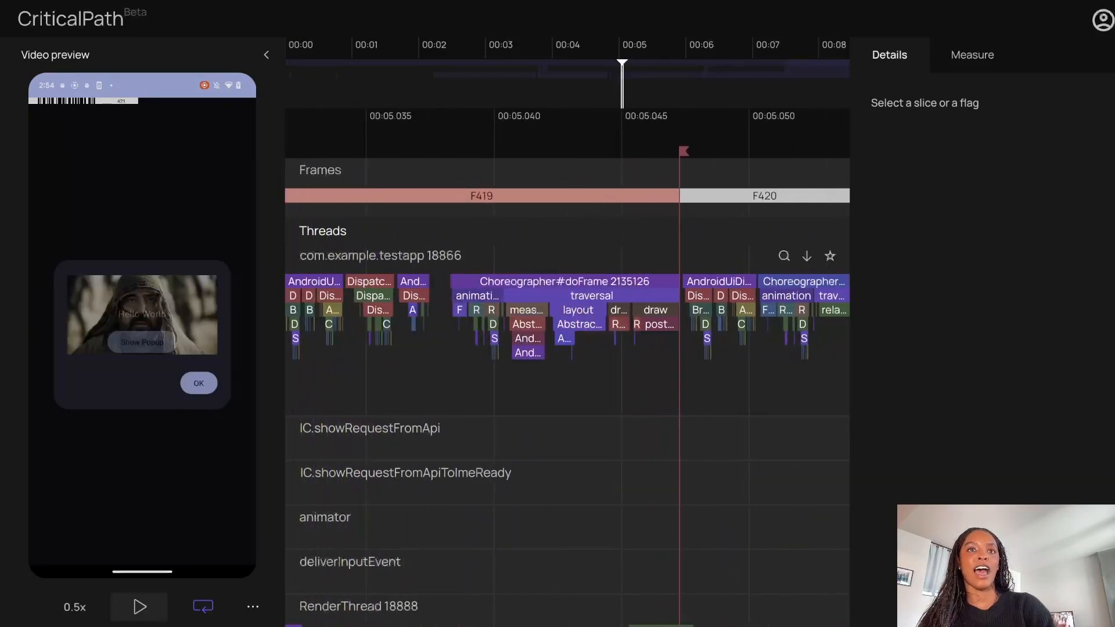
{"action": "scroll", "coordinate": [481, 314], "scroll_direction": "up", "scroll_amount": 3}
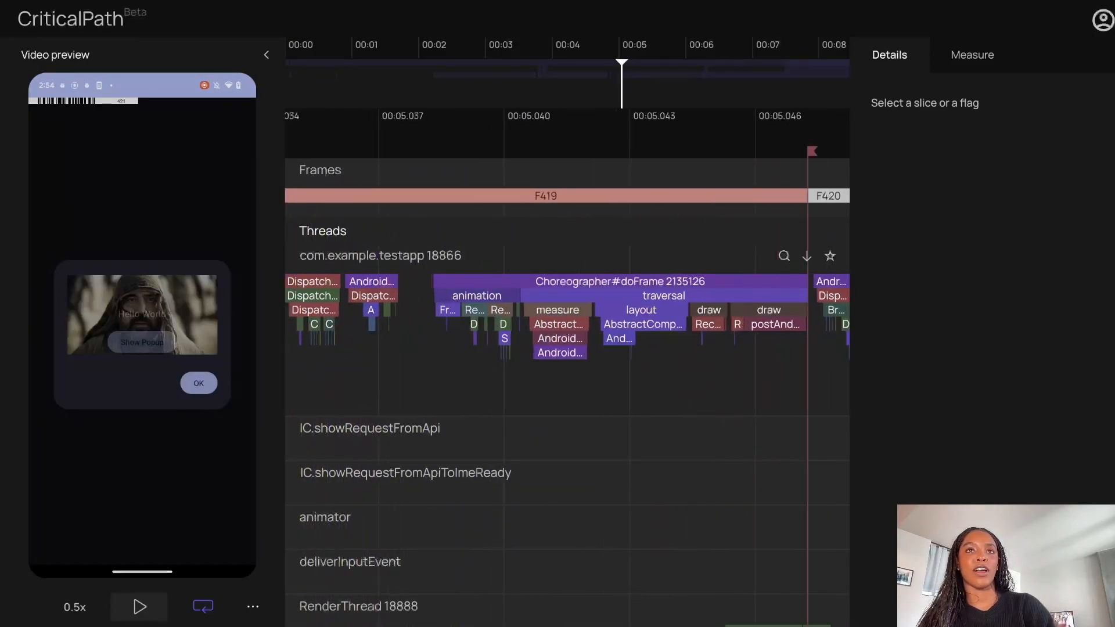
{"action": "scroll", "coordinate": [437, 314], "scroll_direction": "up", "scroll_amount": 6}
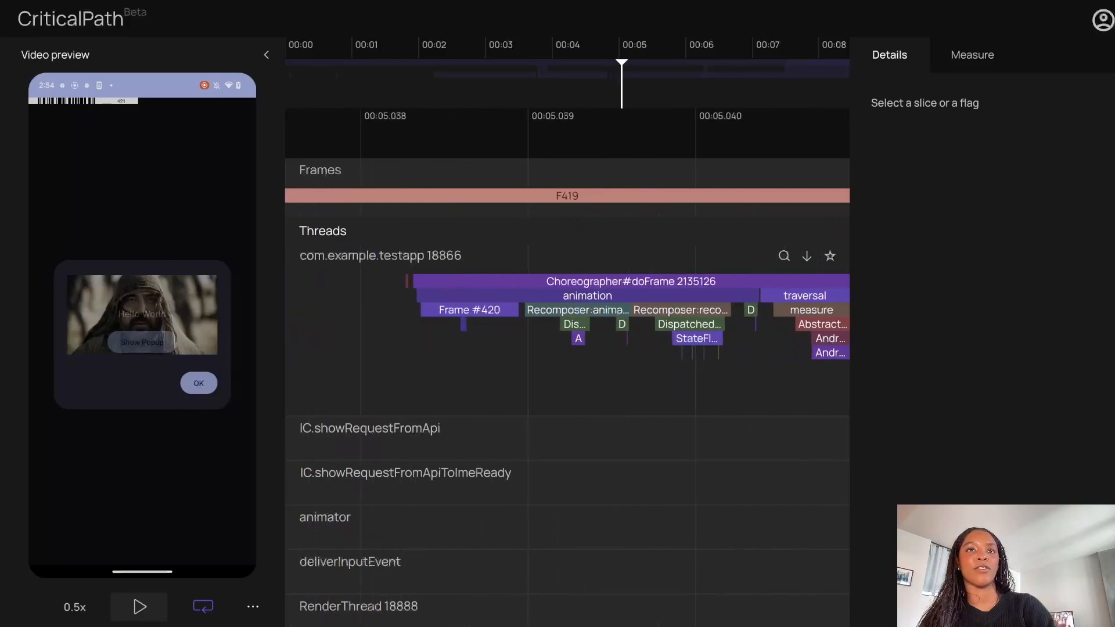
{"action": "left_click", "coordinate": [535, 281]}
Trace the selected slice's connection path across the threads between the Show Popup and Img Loaded flags.
{"action": "scroll", "coordinate": [536, 281], "scroll_direction": "down", "scroll_amount": 12}
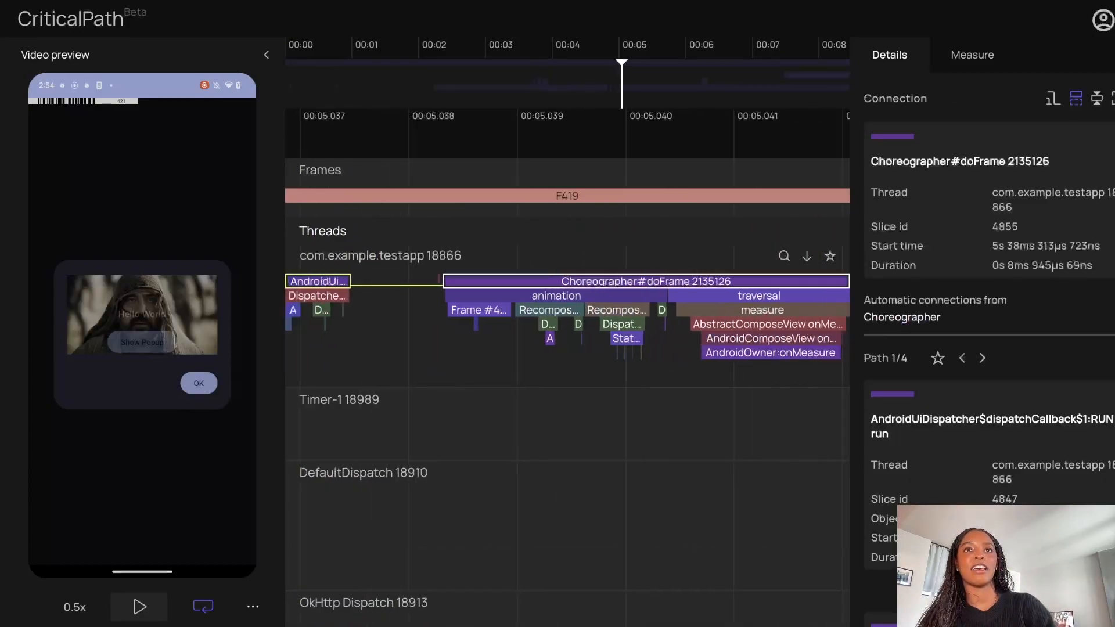
{"action": "scroll", "coordinate": [554, 307], "scroll_direction": "up", "scroll_amount": 4}
{"action": "scroll", "coordinate": [551, 307], "scroll_direction": "up", "scroll_amount": 3}
{"action": "scroll", "coordinate": [511, 311], "scroll_direction": "down", "scroll_amount": 6}
{"action": "scroll", "coordinate": [601, 308], "scroll_direction": "down", "scroll_amount": 10}
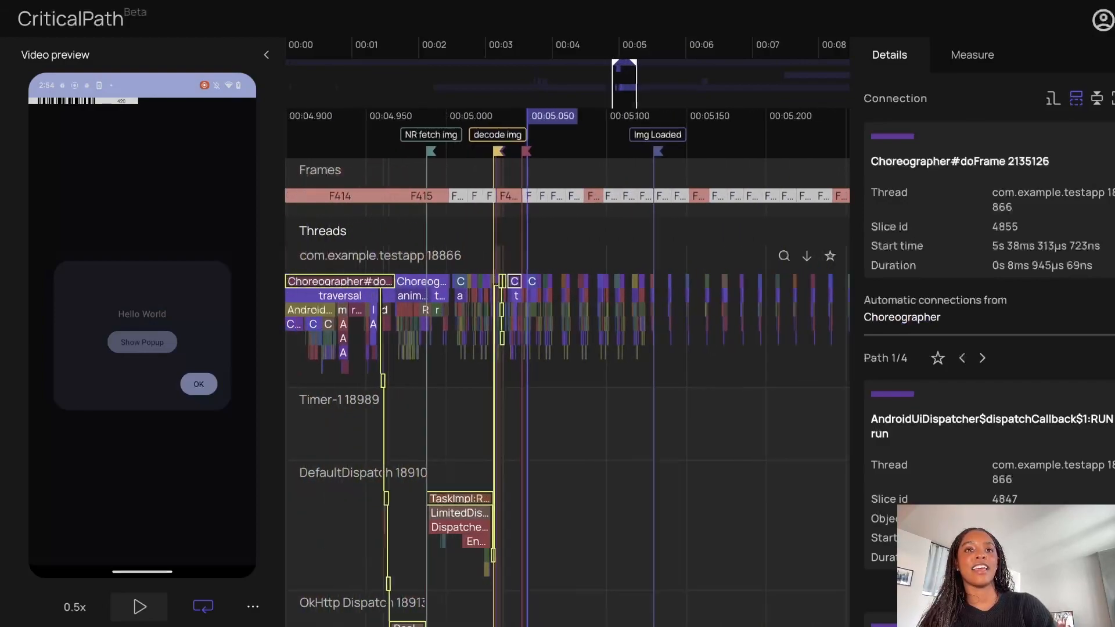
{"action": "scroll", "coordinate": [471, 308], "scroll_direction": "up", "scroll_amount": 3}
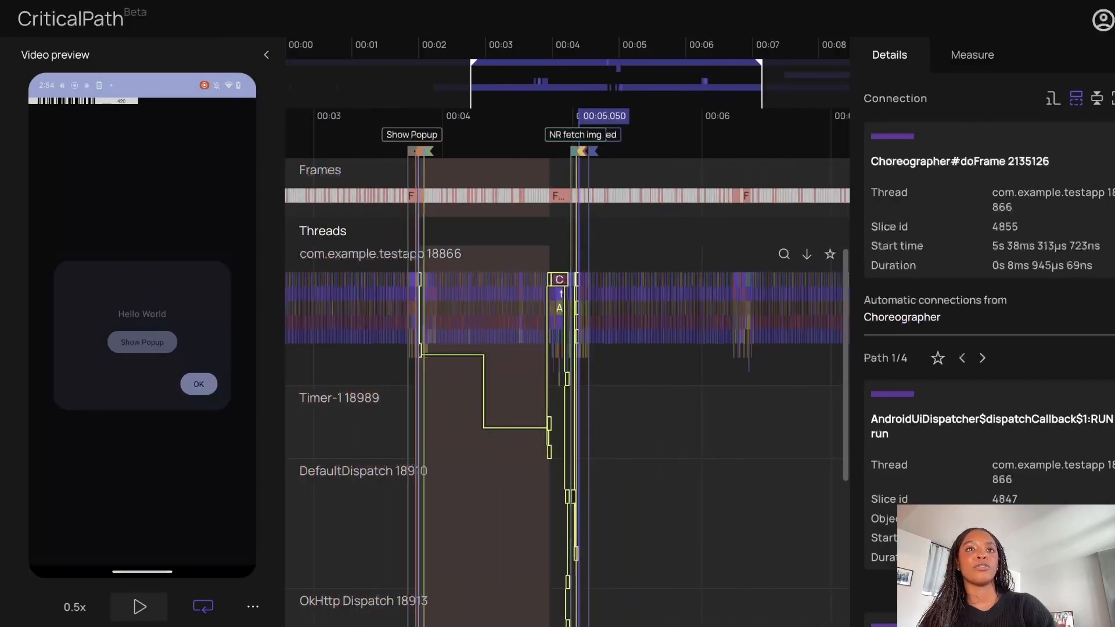
{"action": "scroll", "coordinate": [567, 349], "scroll_direction": "right", "scroll_amount": 1}
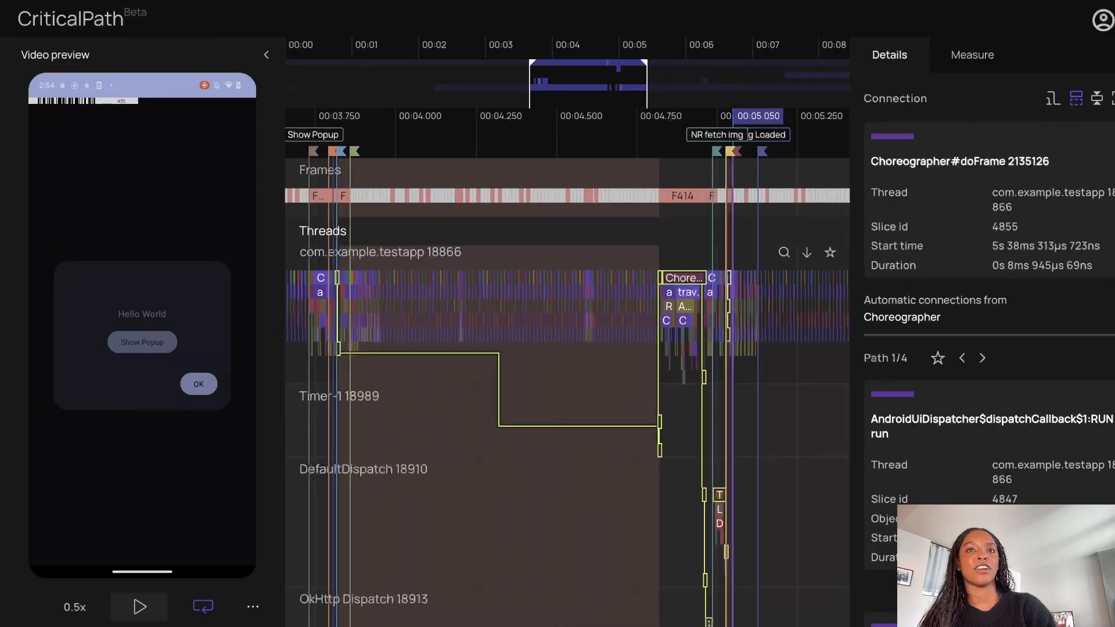
Examine the path from the DefaultDispatch TaskImpl:RUN run slice through the decode img flag into F419, and its place in the overall popup timeline.
{"action": "scroll", "coordinate": [756, 308], "scroll_direction": "up", "scroll_amount": 5}
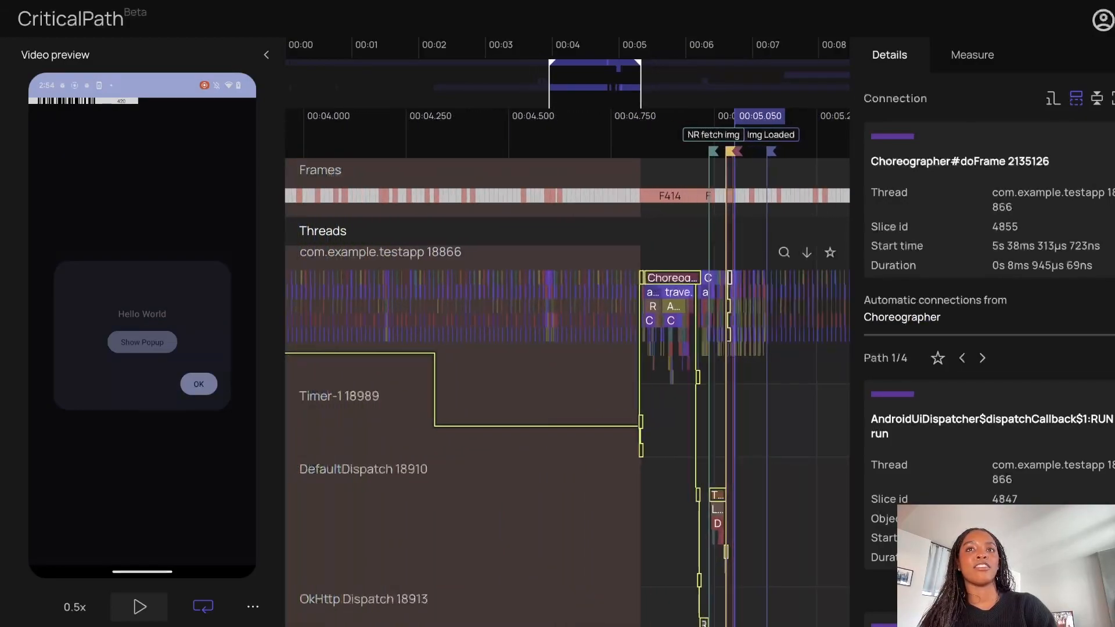
{"action": "scroll", "coordinate": [760, 308], "scroll_direction": "up", "scroll_amount": 6}
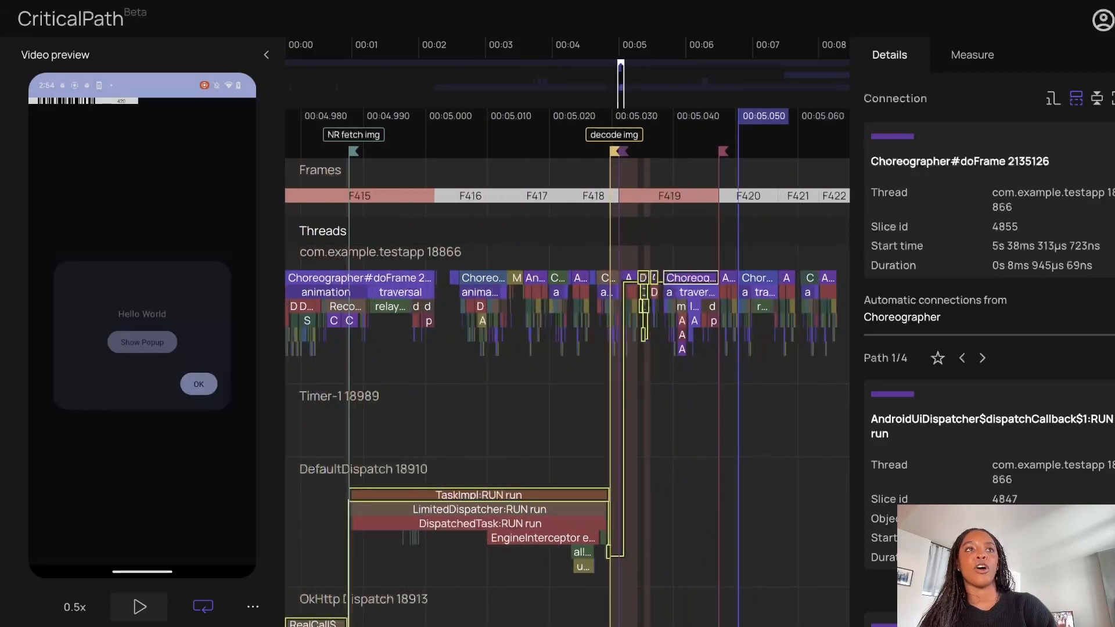
{"action": "scroll", "coordinate": [619, 341], "scroll_direction": "up", "scroll_amount": 4}
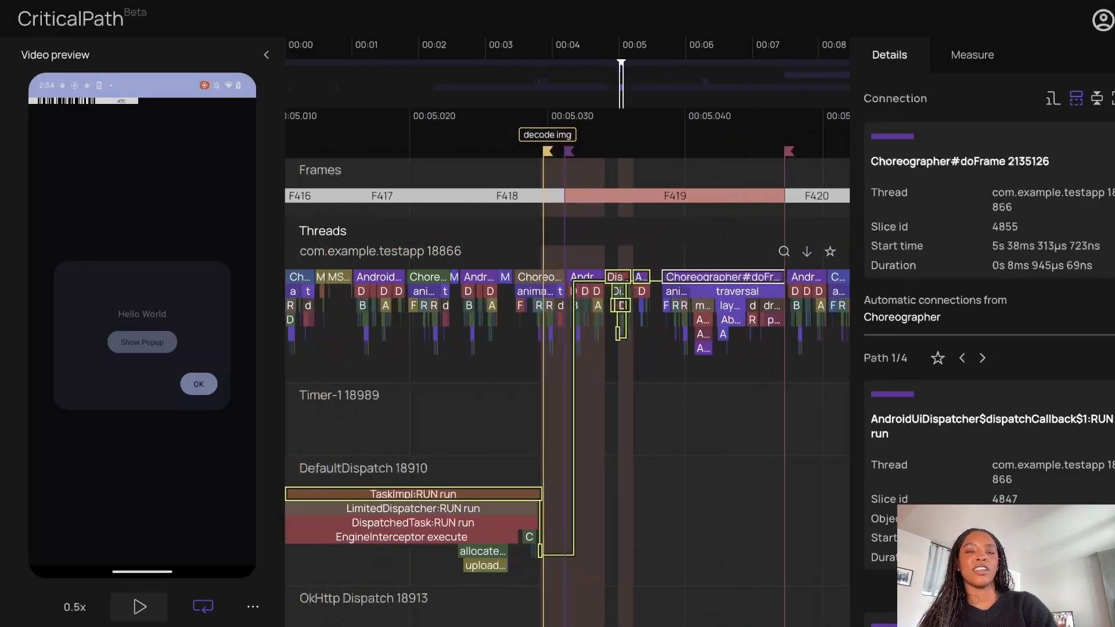
{"action": "scroll", "coordinate": [619, 342], "scroll_direction": "down", "scroll_amount": 10}
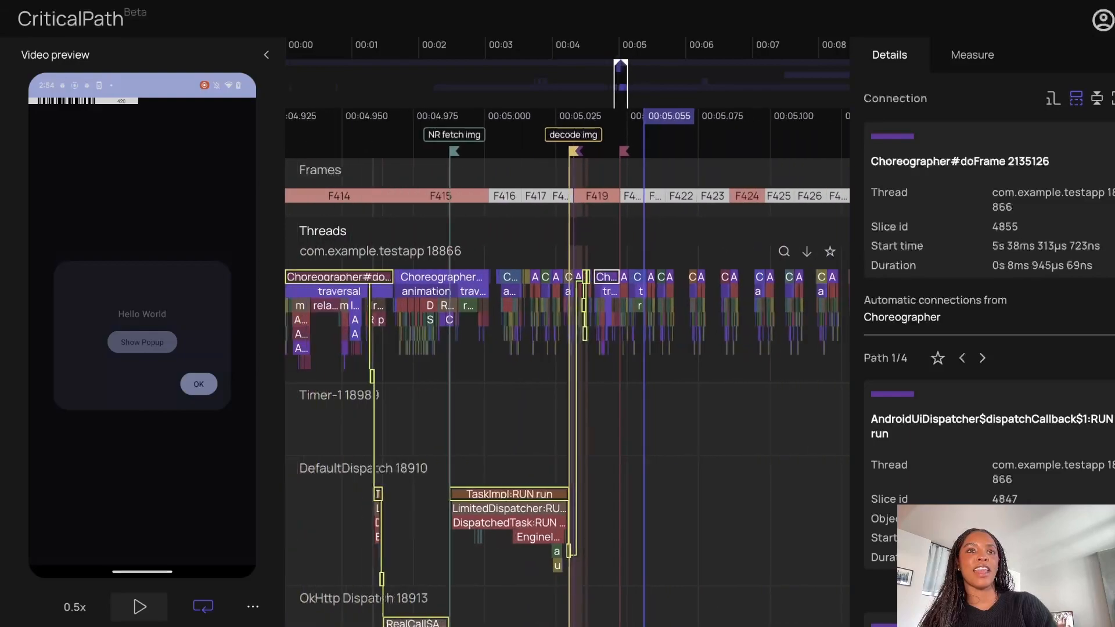
{"action": "scroll", "coordinate": [619, 342], "scroll_direction": "down", "scroll_amount": 7}
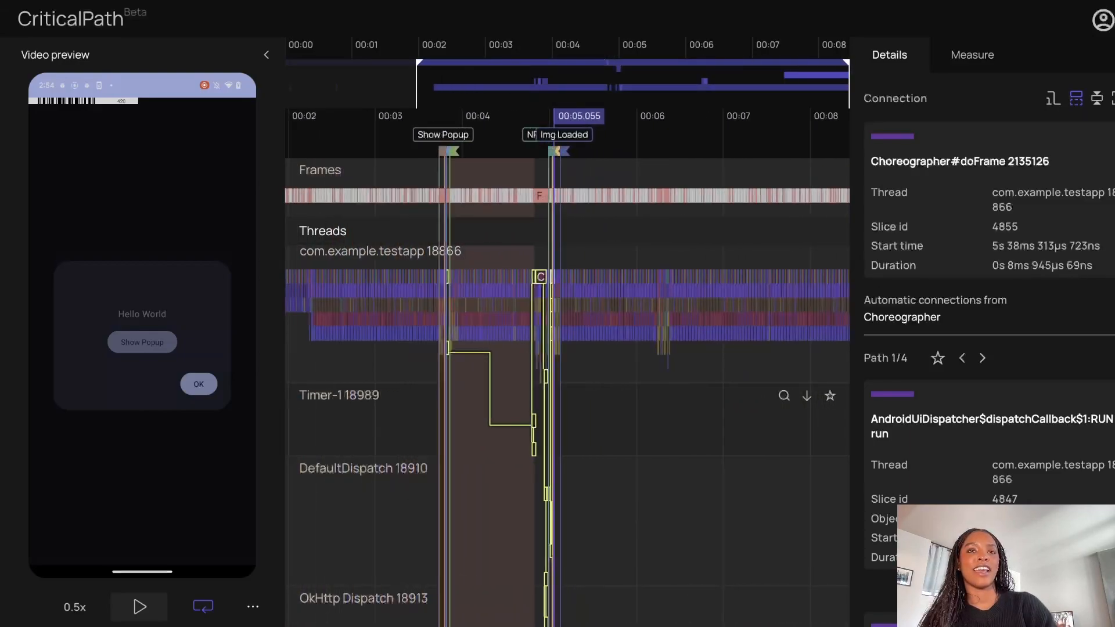
{"action": "scroll", "coordinate": [483, 342], "scroll_direction": "up", "scroll_amount": 2}
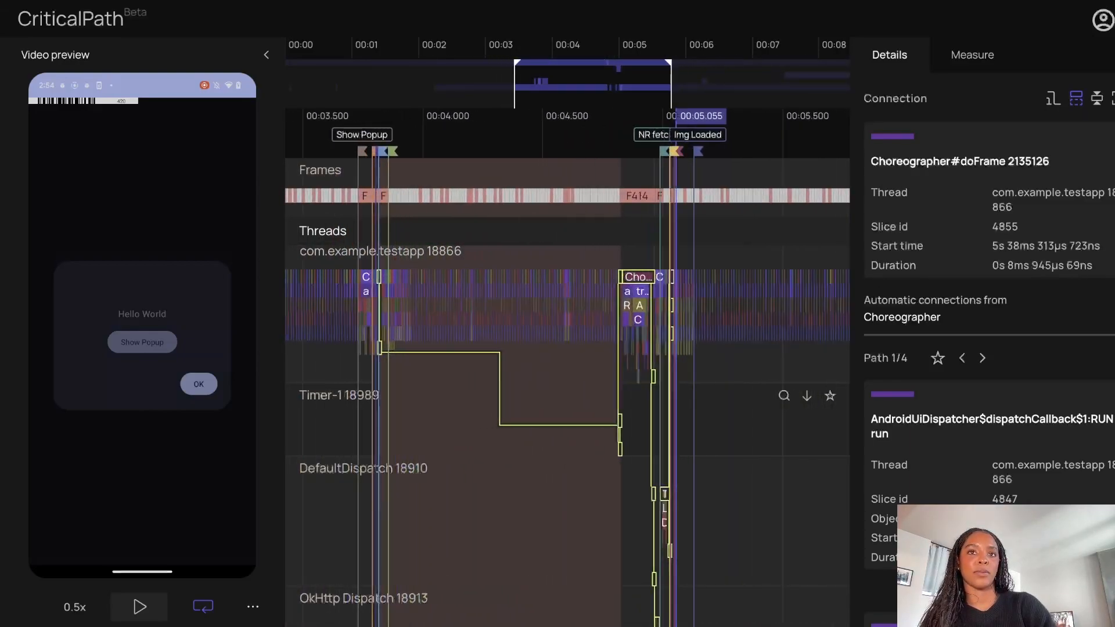